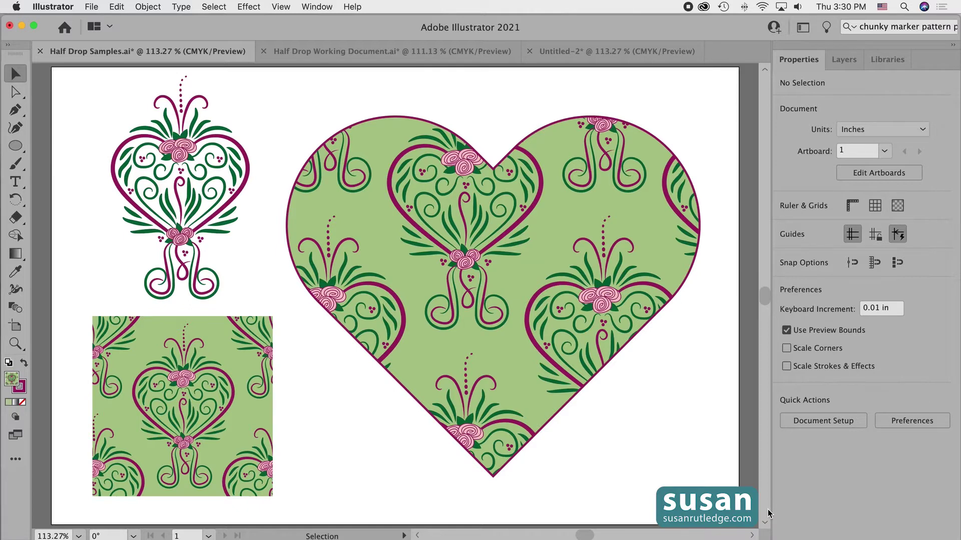
- Fill the large heart with solid orange, and replace that fill with the second half-drop pattern swatch
left_click(547, 303)
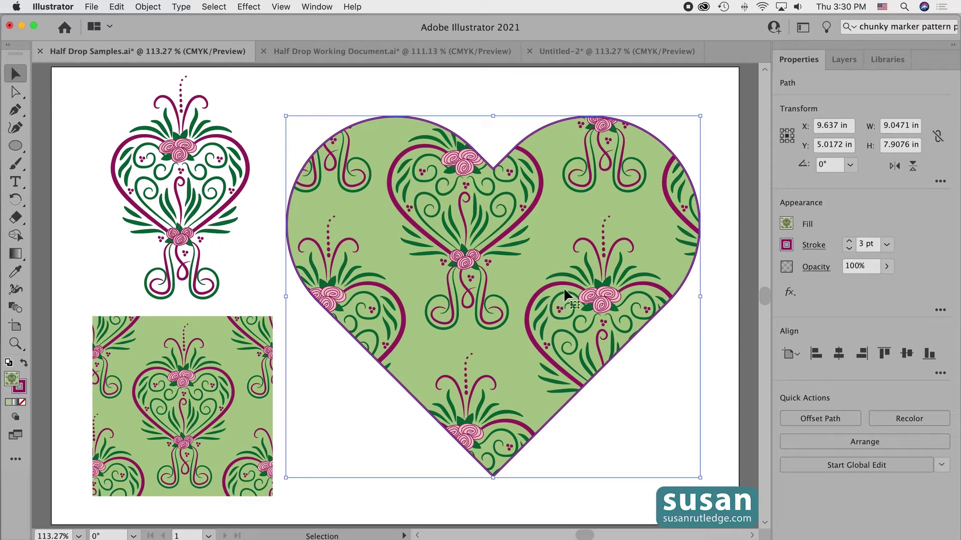
left_click(787, 224)
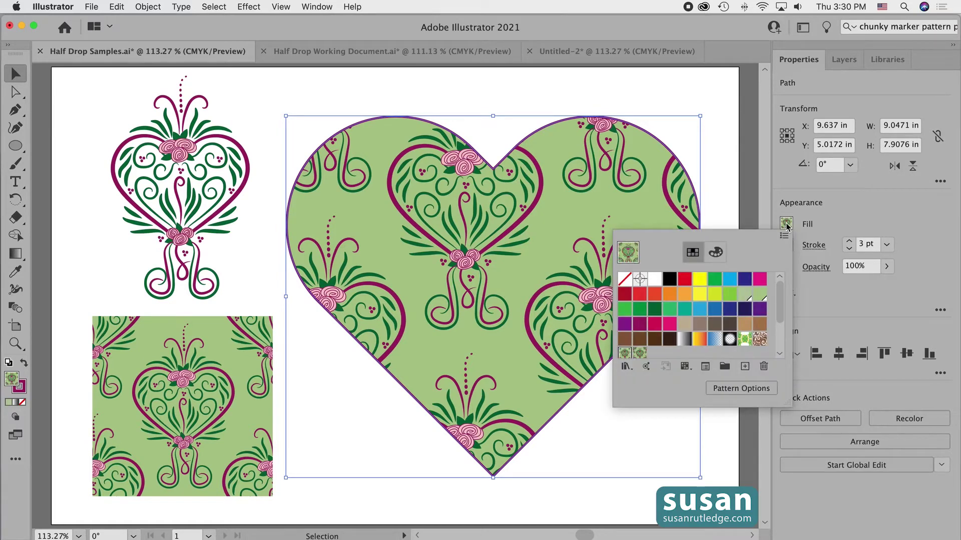
left_click(730, 295)
left_click(669, 296)
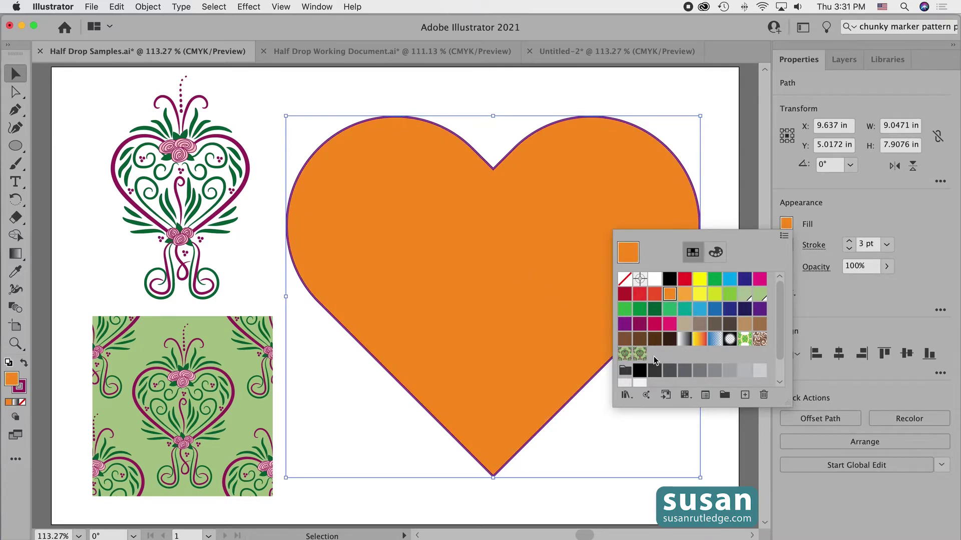
left_click(640, 355)
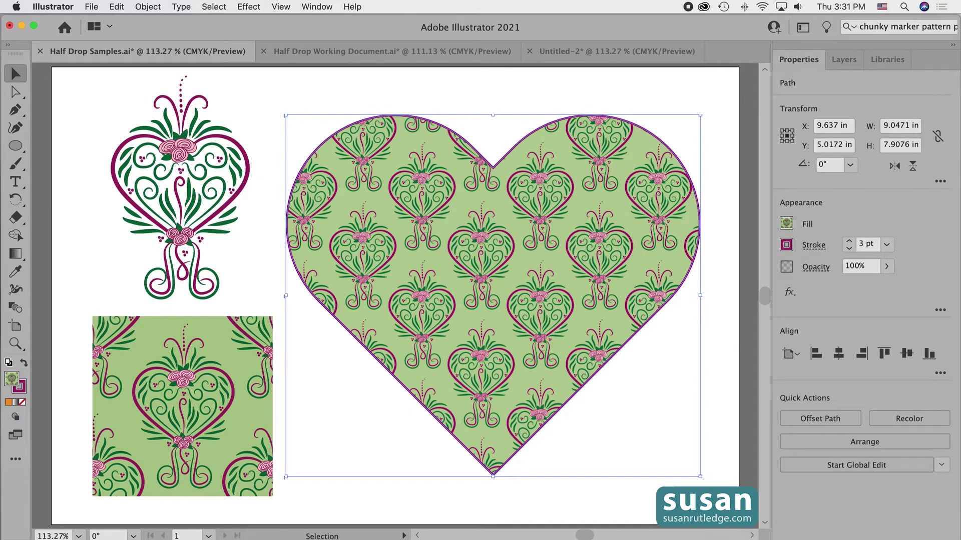
- Hide the Heart object and move the green swatch tile to the middle of the artboard
left_click(836, 60)
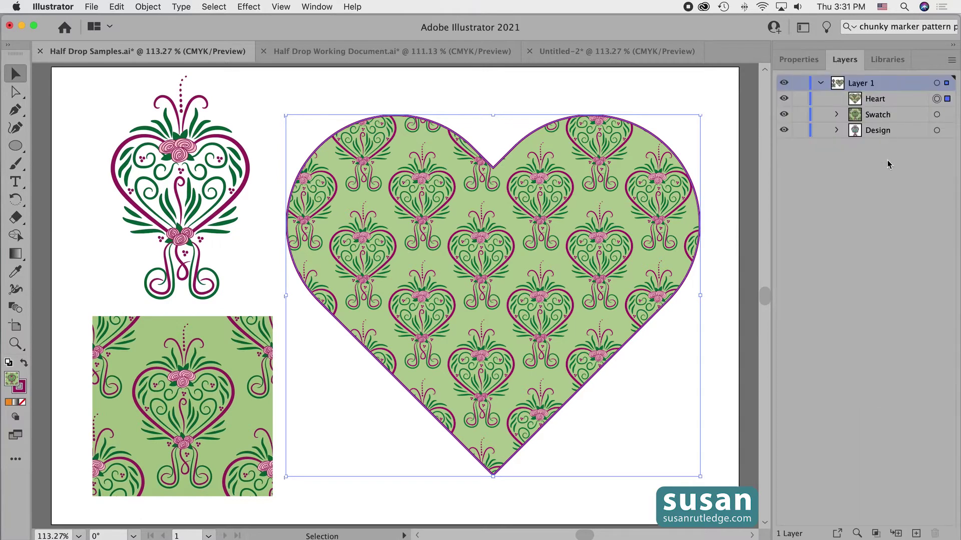
left_click(783, 99)
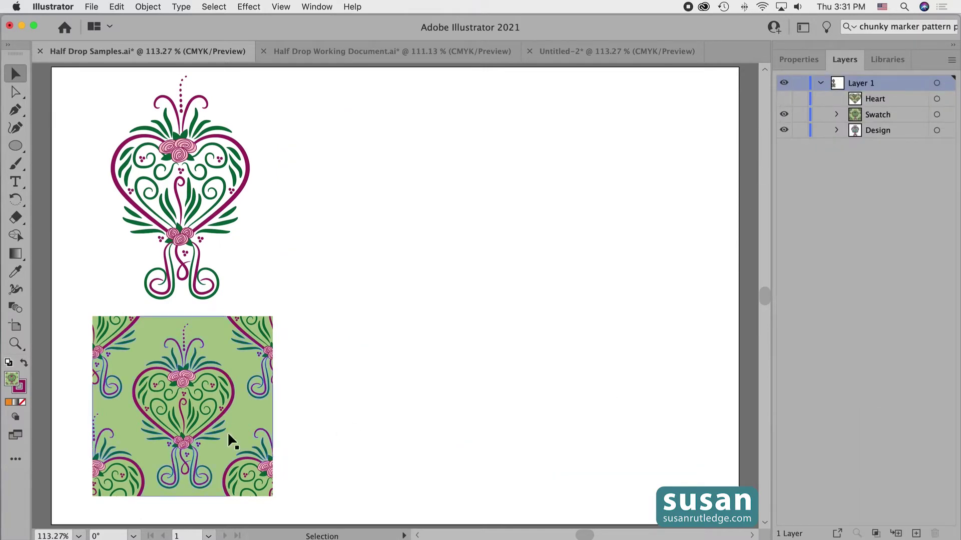
left_click_drag(217, 419, 495, 316)
left_click(489, 430)
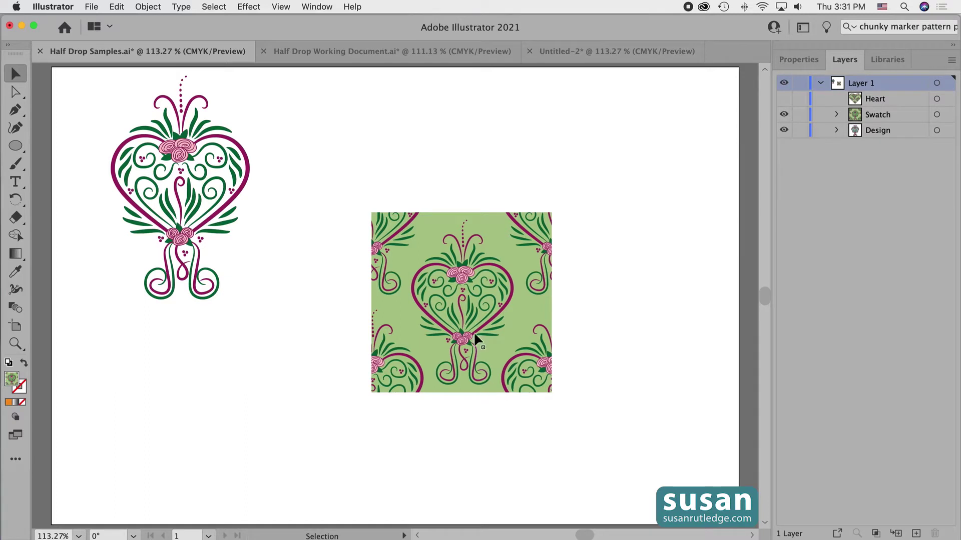
- Duplicate the swatch tile once against its right edge and once against its top edge to test the repeat
left_click_drag(473, 313, 650, 303)
left_click(618, 407)
left_click_drag(465, 303, 473, 131)
left_click(482, 418)
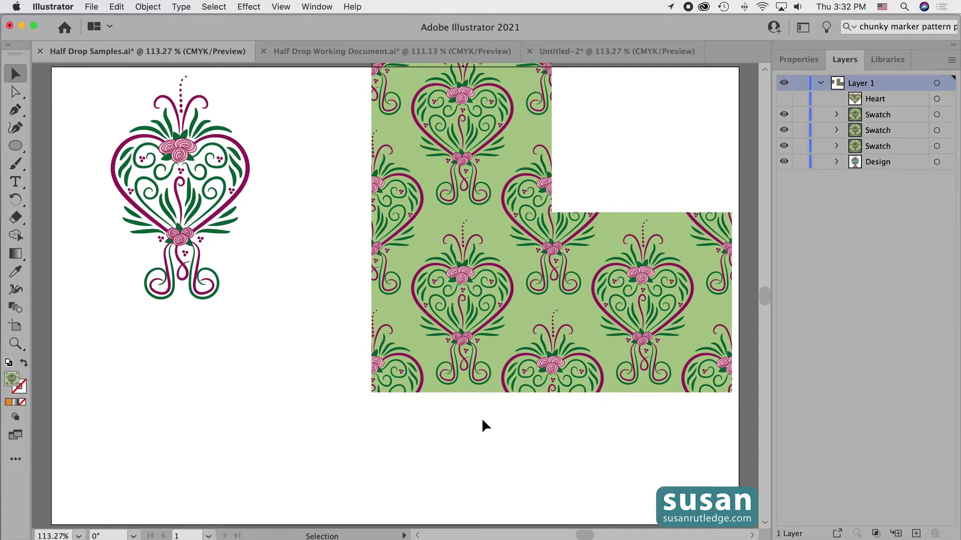
- Delete the two duplicated swatch tiles, keeping only the original
left_click(598, 337)
key("Delete")
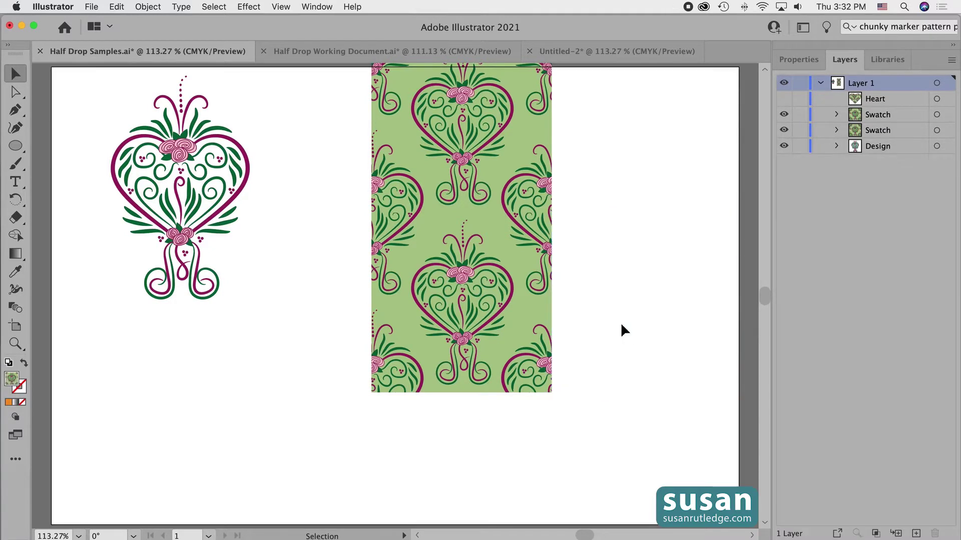
left_click(483, 129)
key("Delete")
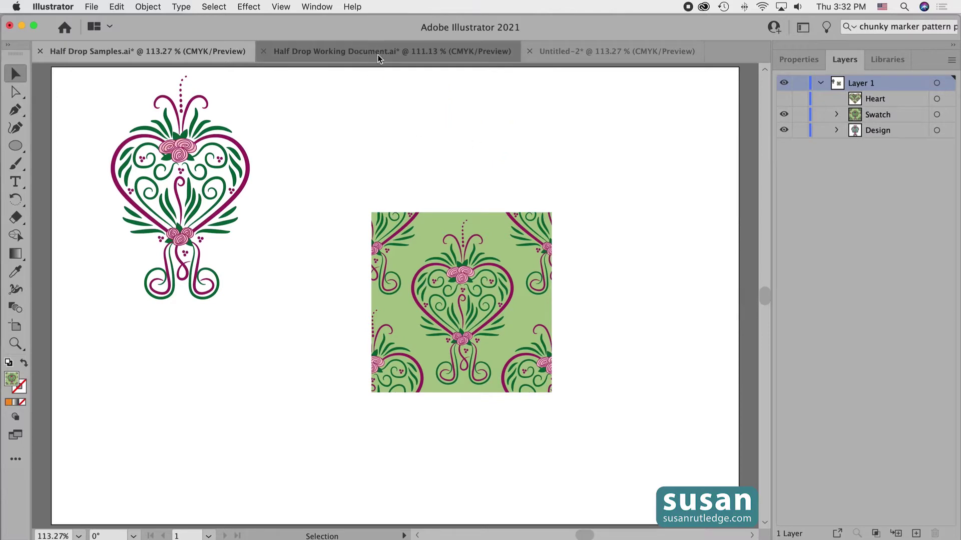
- Copy the heart motif from Half Drop Working Document into the blank untitled document and place it near the artboard's upper-right corner
left_click(378, 55)
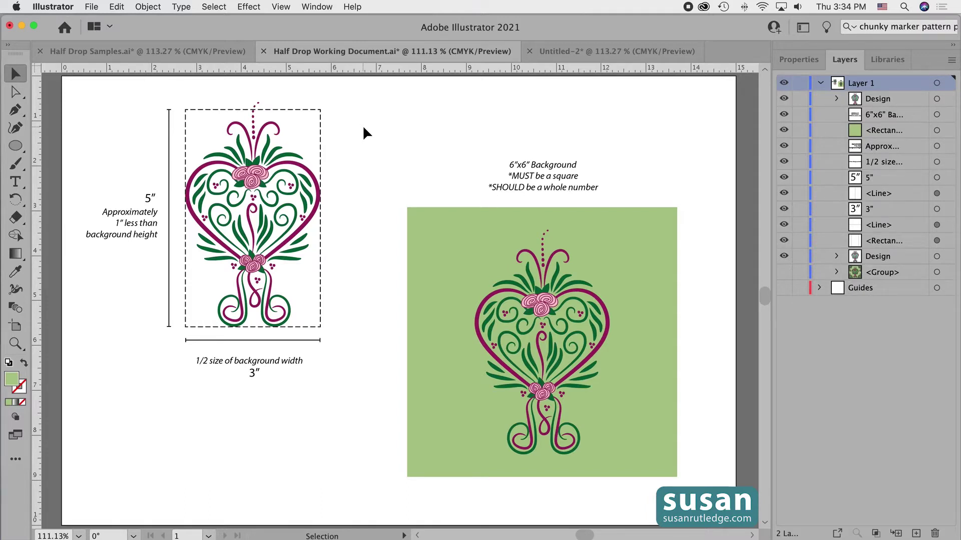
left_click(253, 213)
key("super+c")
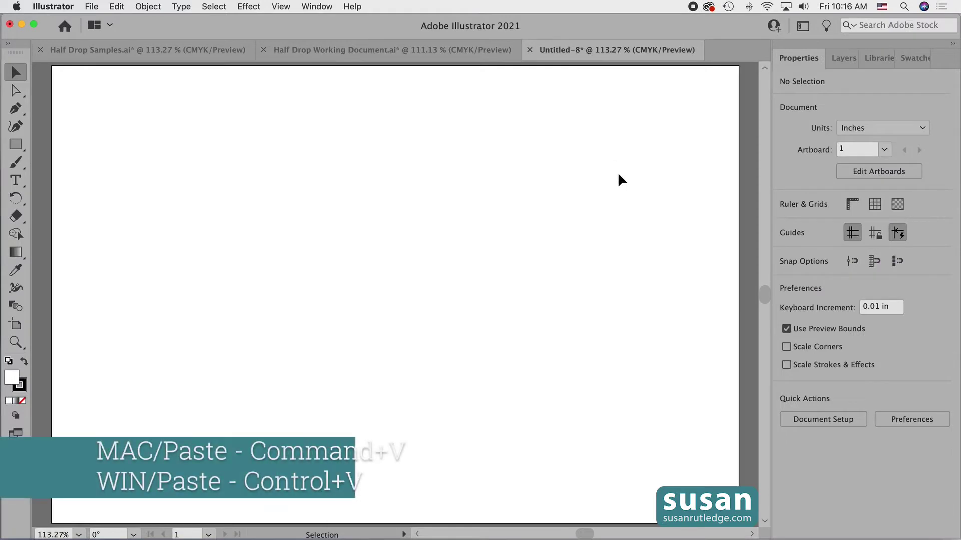
key("super+v")
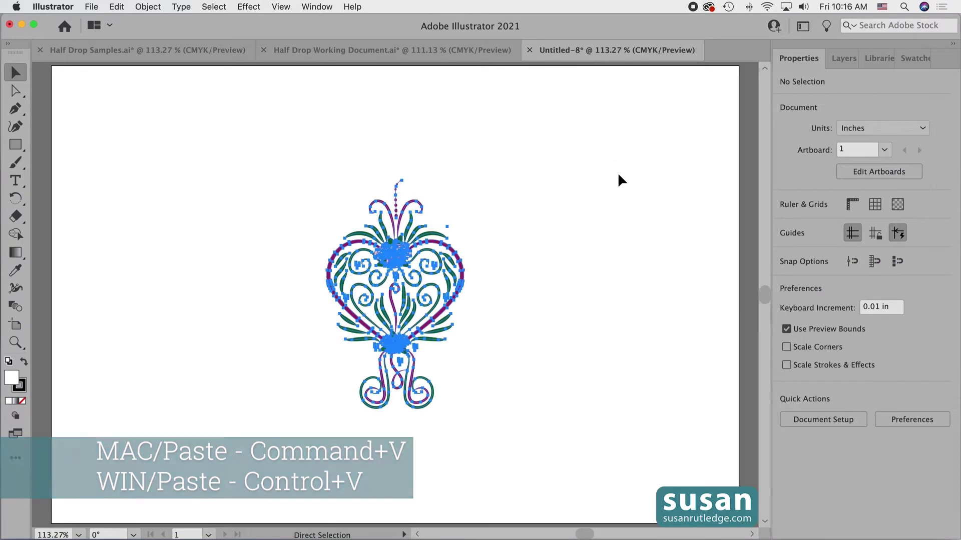
left_click_drag(461, 267, 633, 205)
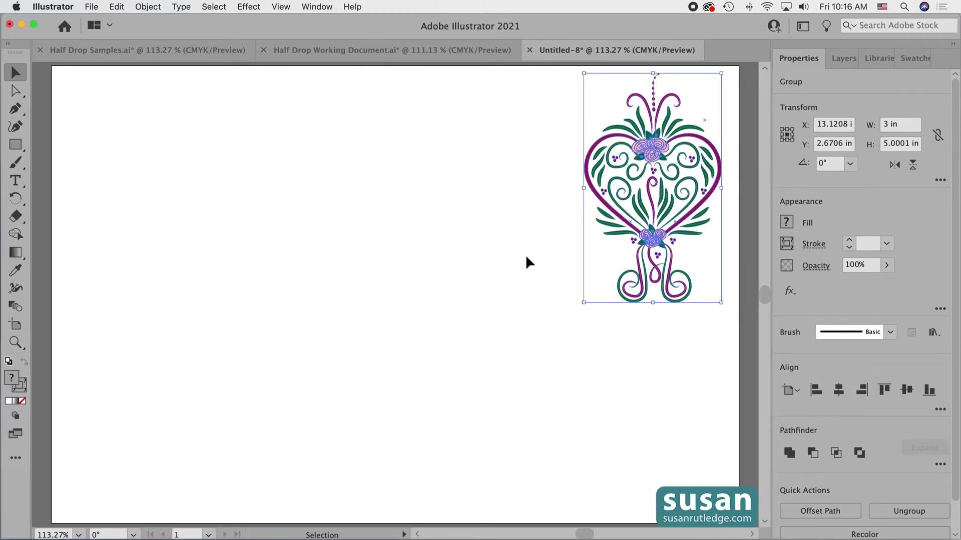
- Create a 6 by 6 in square and center it horizontally and vertically on the artboard
key("m")
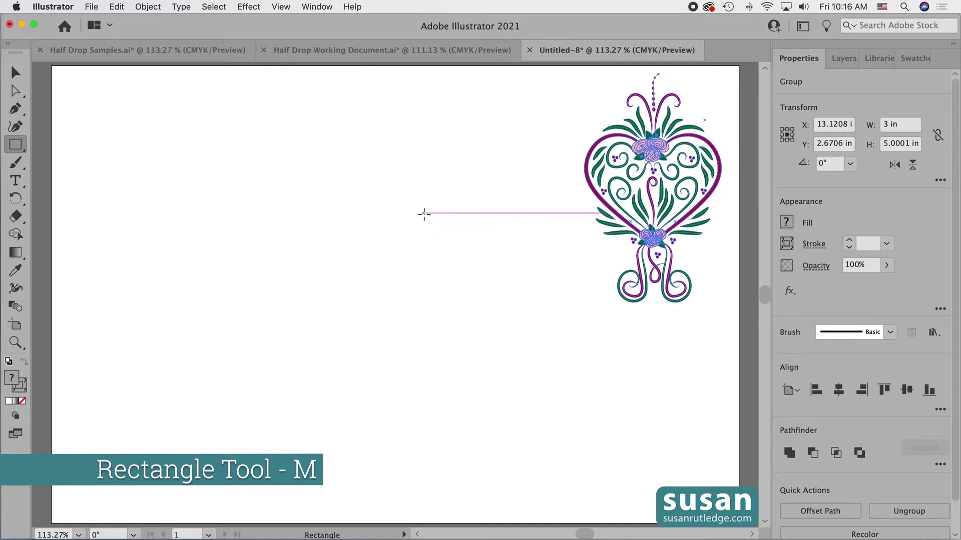
left_click(423, 214)
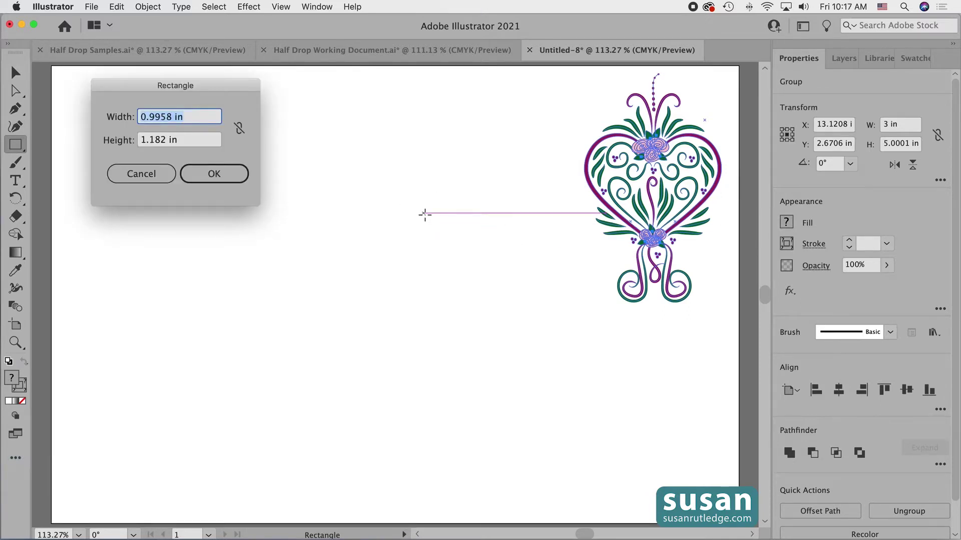
type("6")
key("Tab")
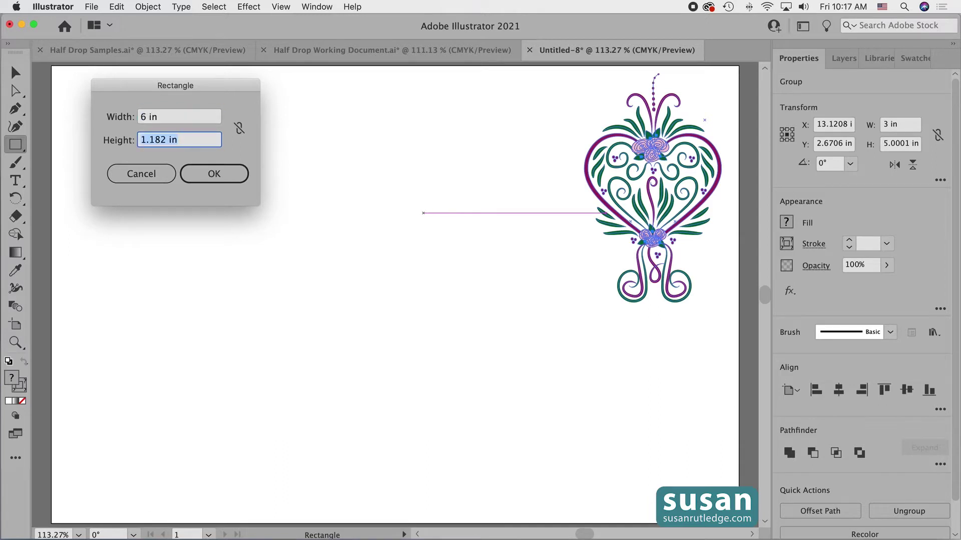
type("6")
key("Return")
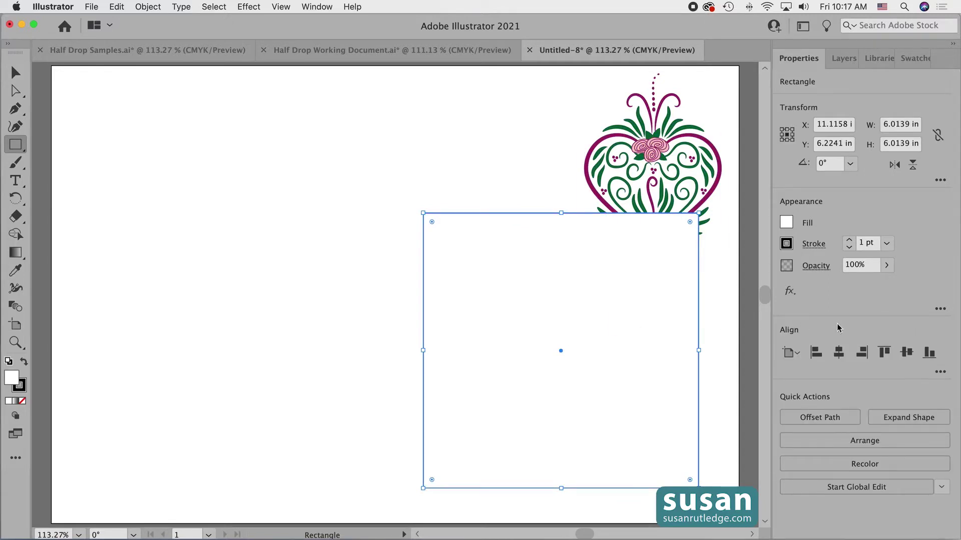
left_click(840, 355)
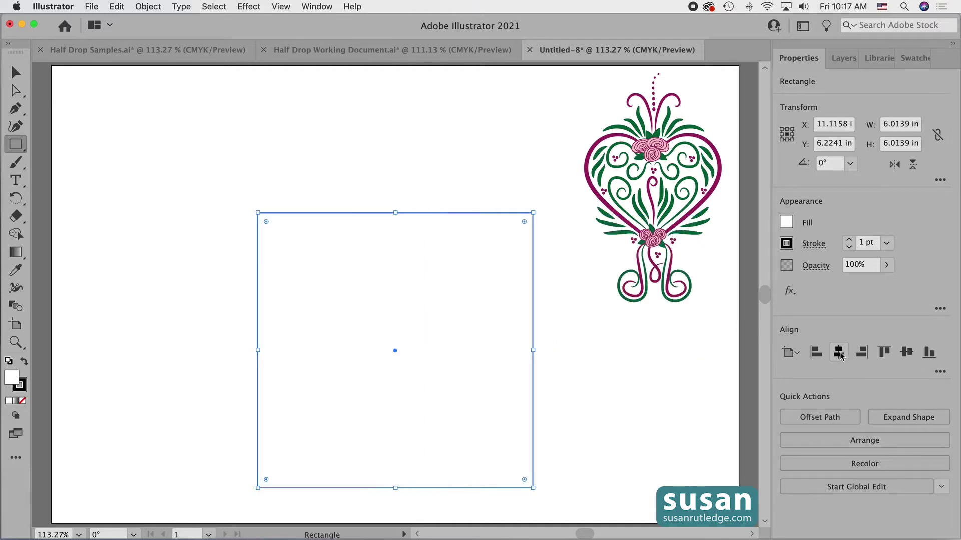
left_click(906, 354)
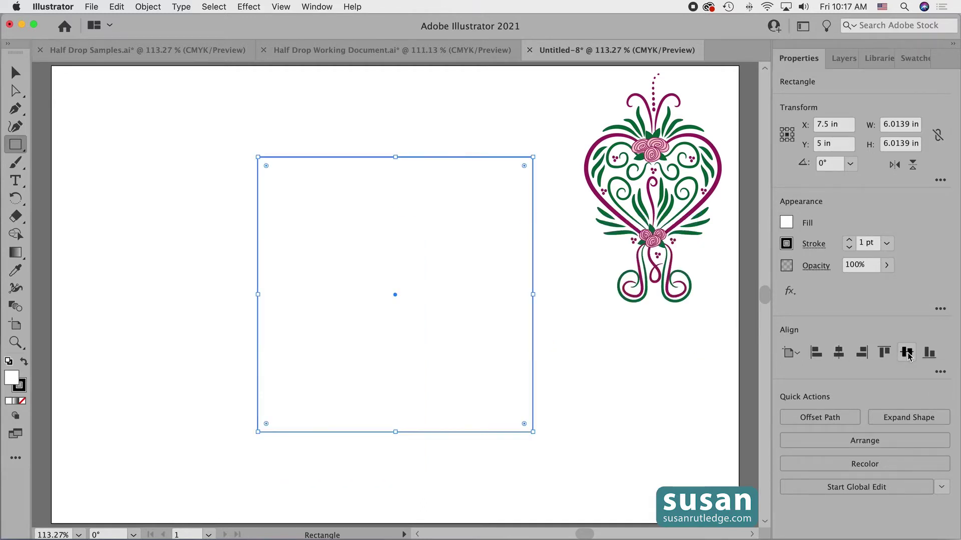
- Fill the square with the light gray C=0 M=0 Y=0 K=10 swatch and remove its stroke
left_click(787, 222)
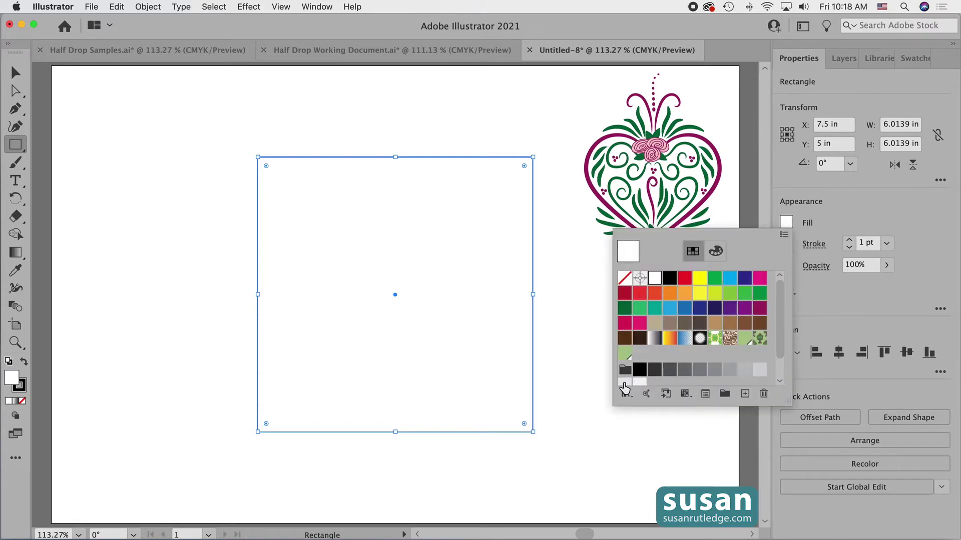
left_click(623, 383)
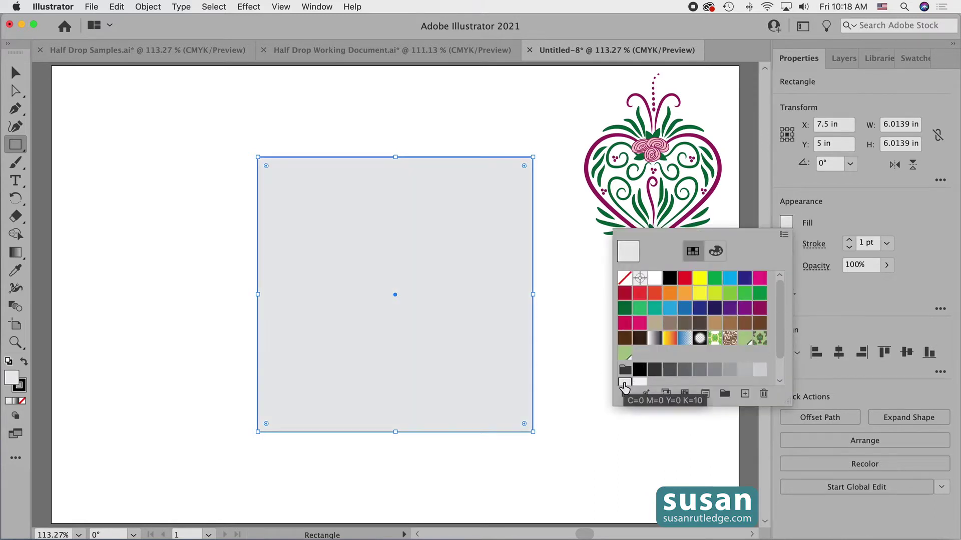
left_click(850, 248)
left_click(849, 248)
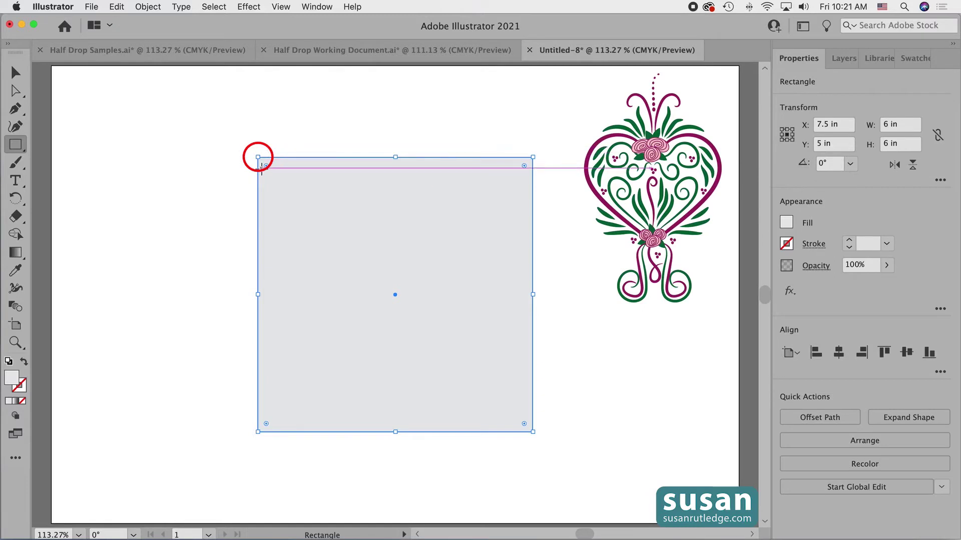
- Position the motif by its center reference point on the square's upper-left corner, at X 4.5 in and Y 2 in
left_click(783, 131)
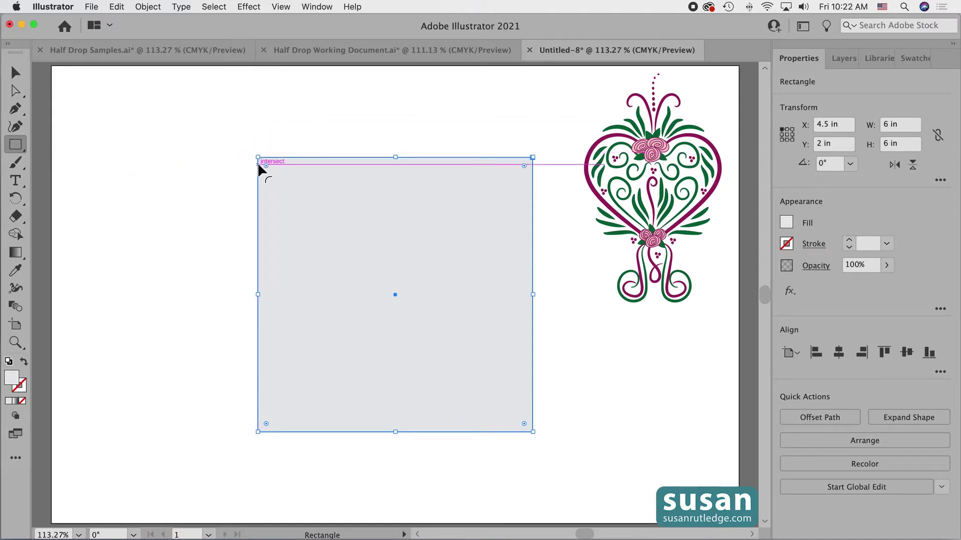
key("v")
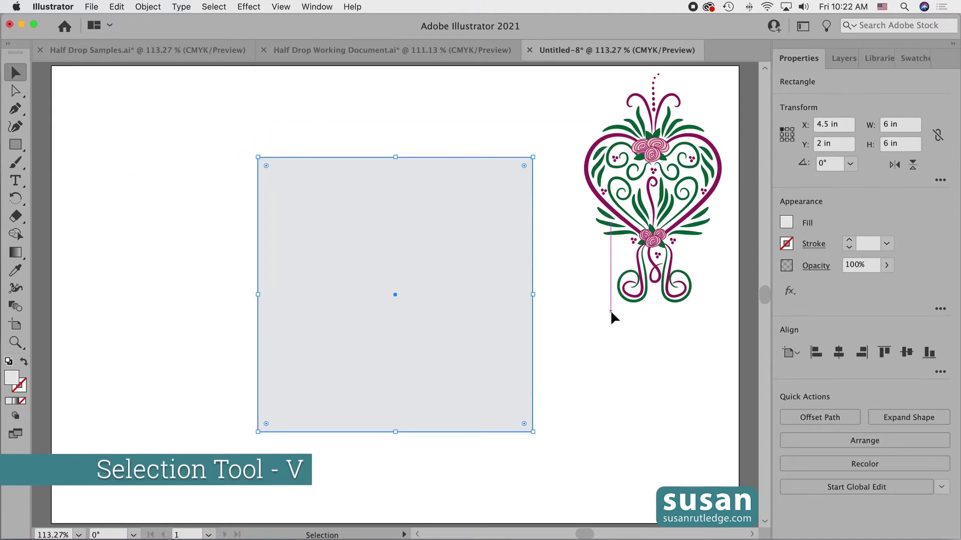
left_click(662, 184)
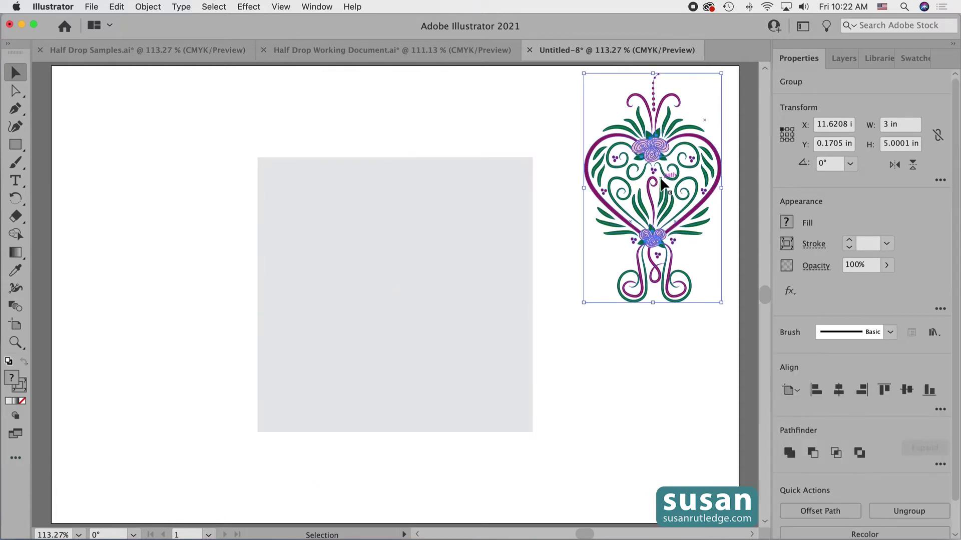
left_click(787, 135)
left_click(821, 125)
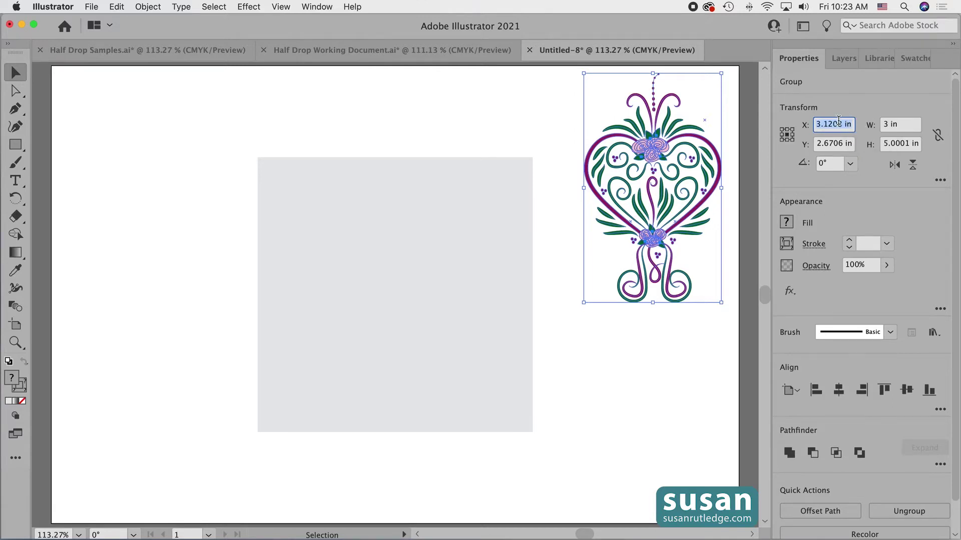
type("4.5")
key("Tab")
type("2")
key("Return")
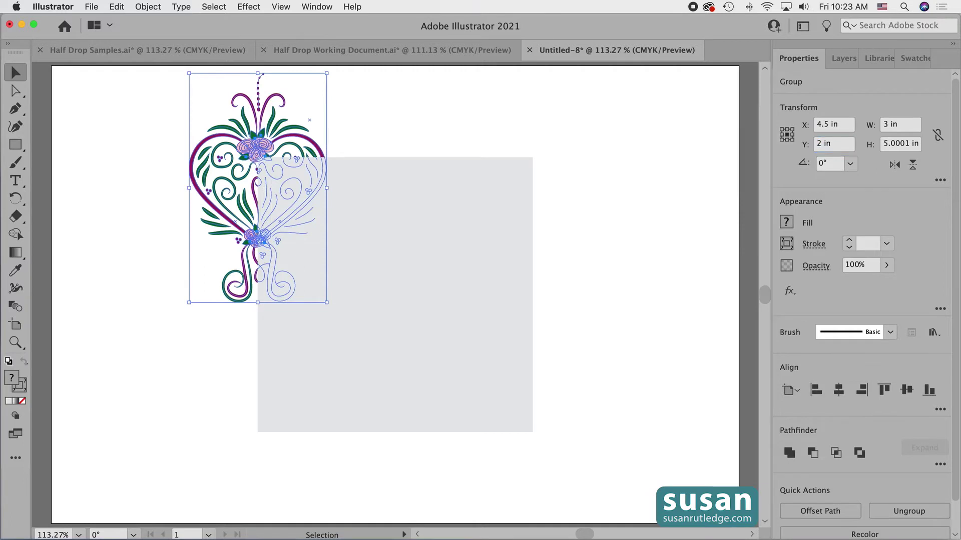
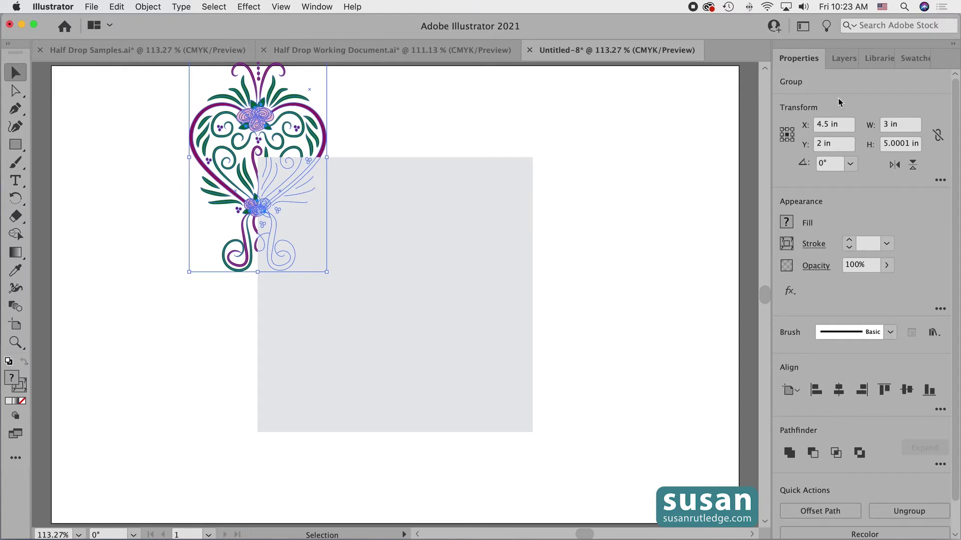
- Bring the motif to the front so it sits above the gray square
left_click(632, 133)
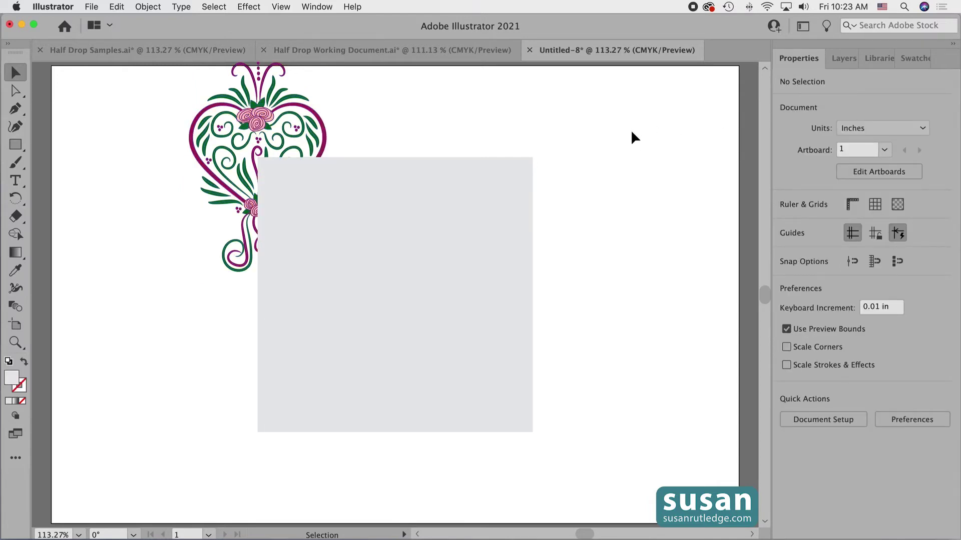
key("super+a")
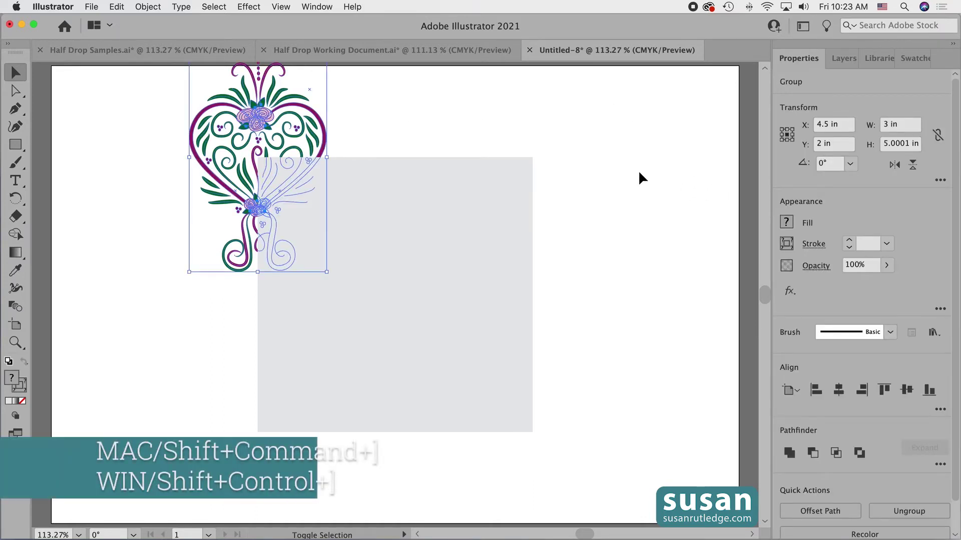
key("super+shift+bracketright")
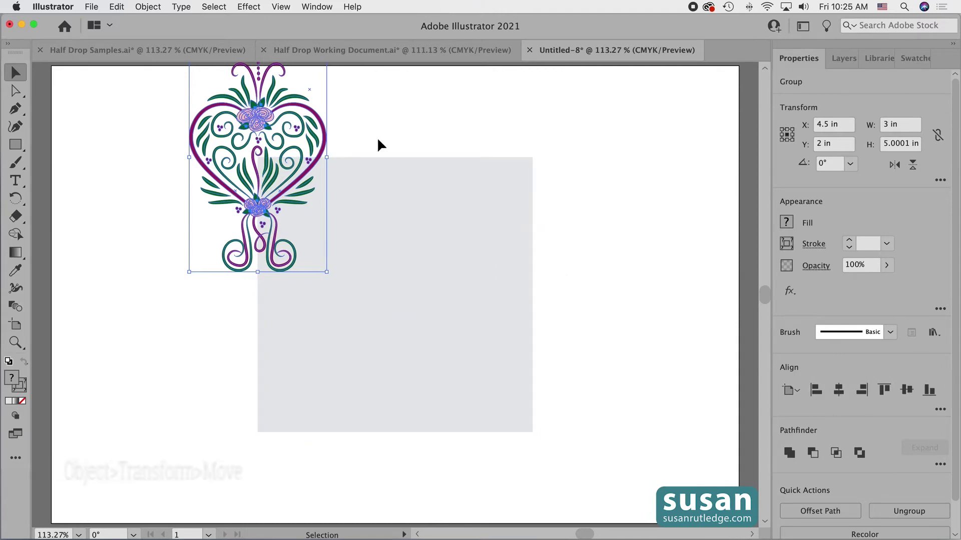
- Make a copy of the heart motif moved 6 in horizontally and 0 in vertically, onto the square's upper-right corner
left_click(147, 6)
mouse_move(154, 23)
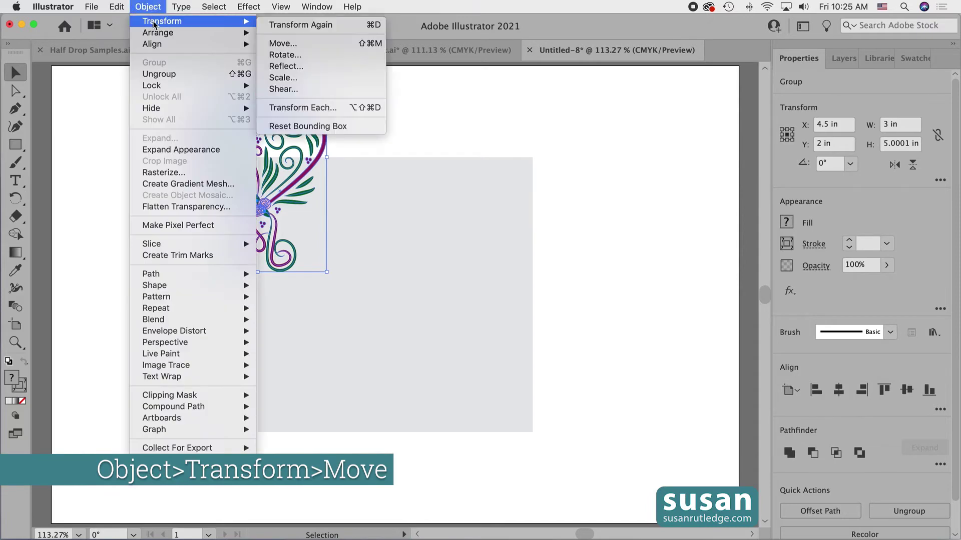
left_click(295, 44)
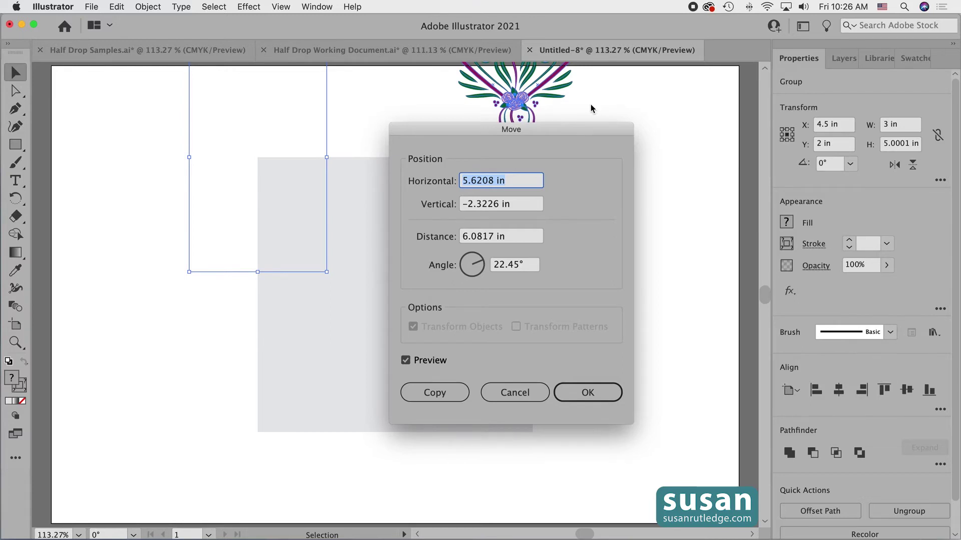
type("6")
key("Tab")
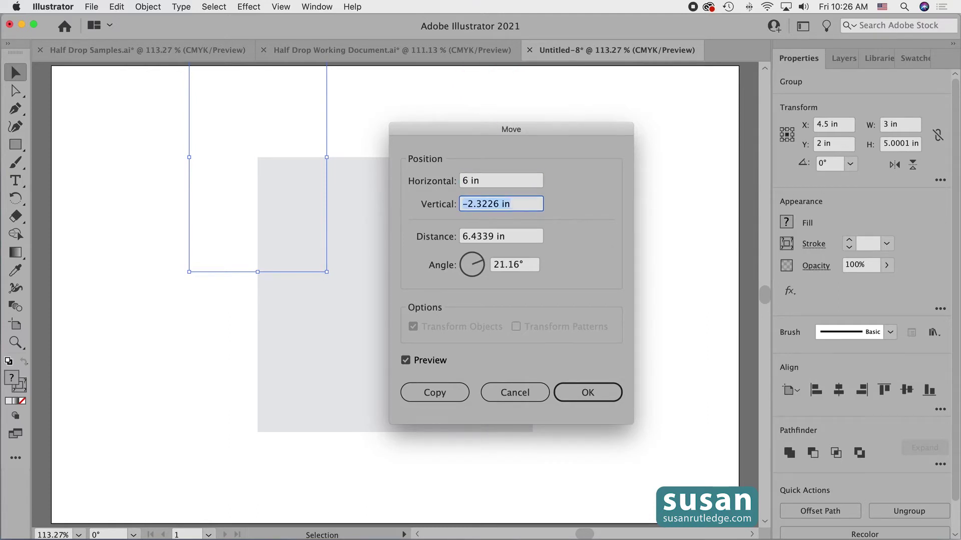
type("0")
left_click(436, 394)
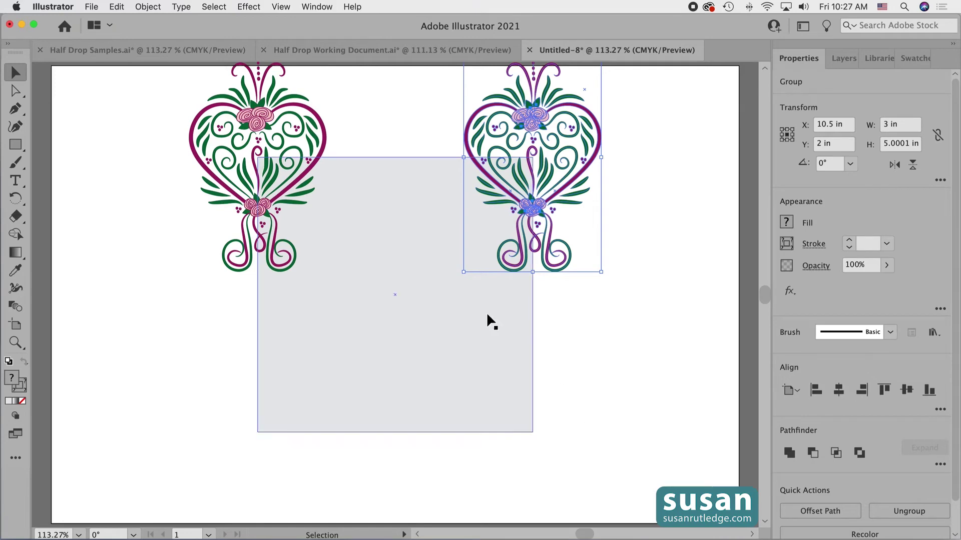
- Copy both upper motifs onto the square's lower corners with a move of 0 in horizontally and 6 in vertically
left_click_drag(148, 93, 634, 133)
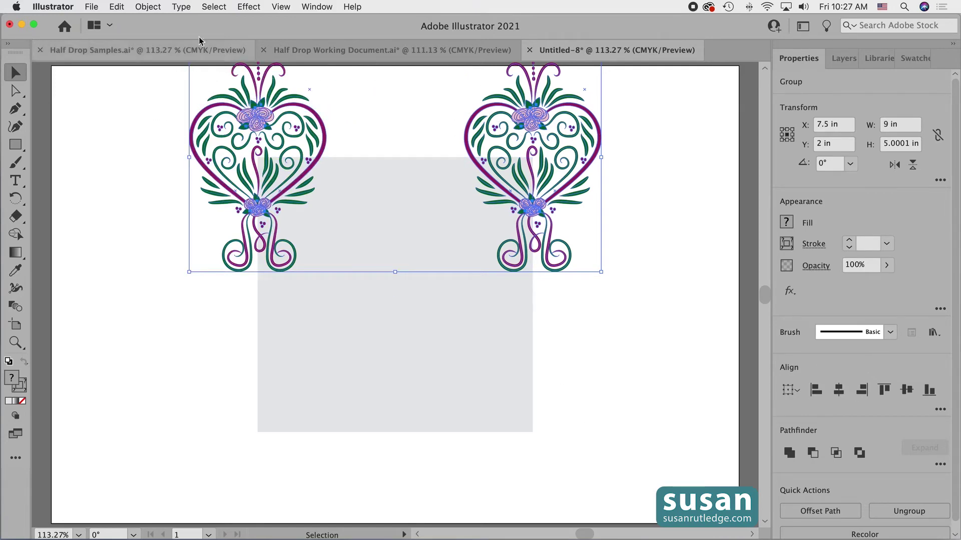
left_click(148, 6)
mouse_move(148, 23)
left_click(298, 41)
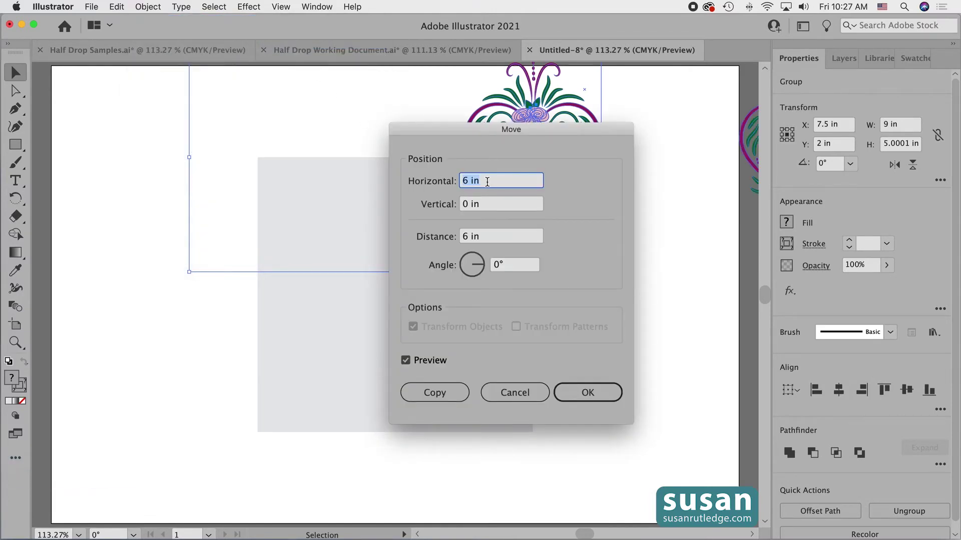
type("0")
key("Tab")
type("6")
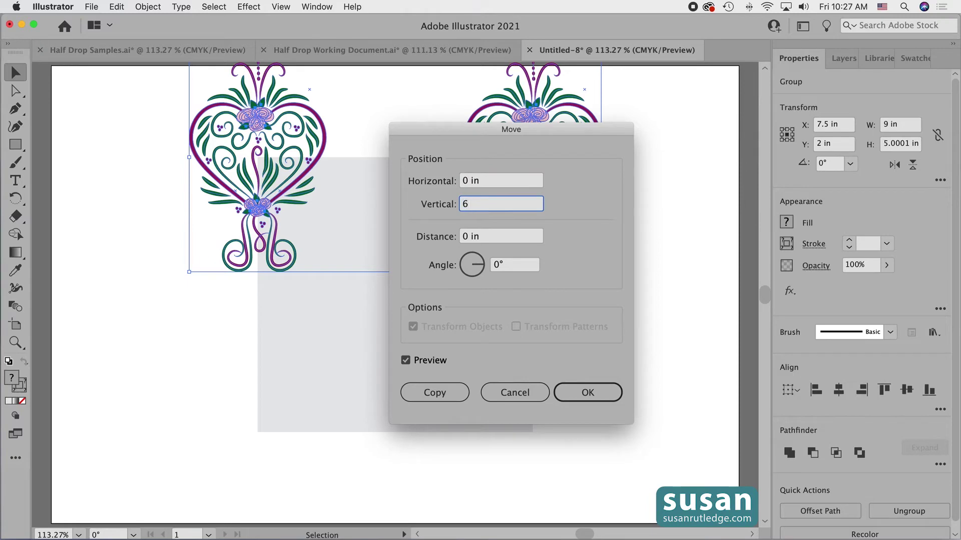
left_click(440, 388)
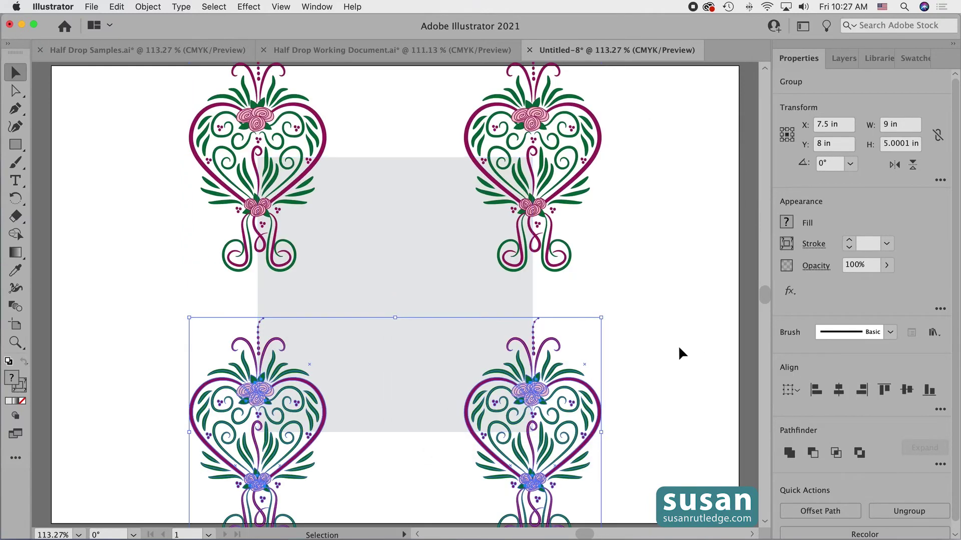
left_click(679, 348)
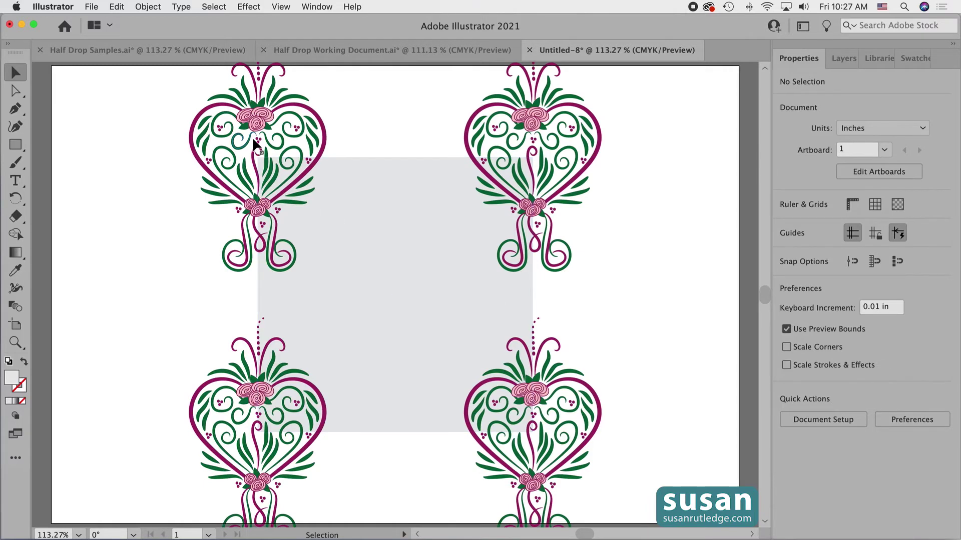
- Copy the upper-left motif to the square's center with a move of 3 in horizontally and 3 in vertically
left_click(227, 113)
left_click(142, 6)
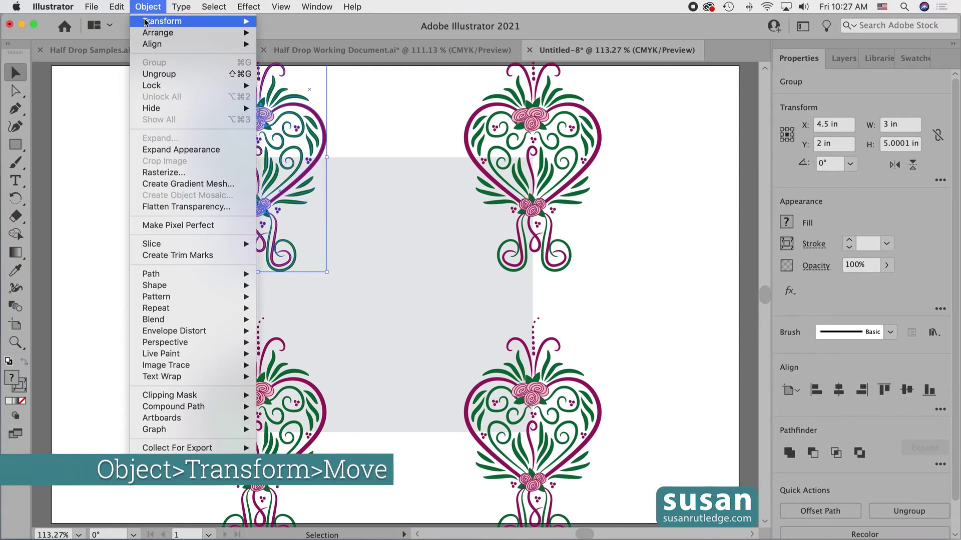
mouse_move(160, 21)
left_click(287, 44)
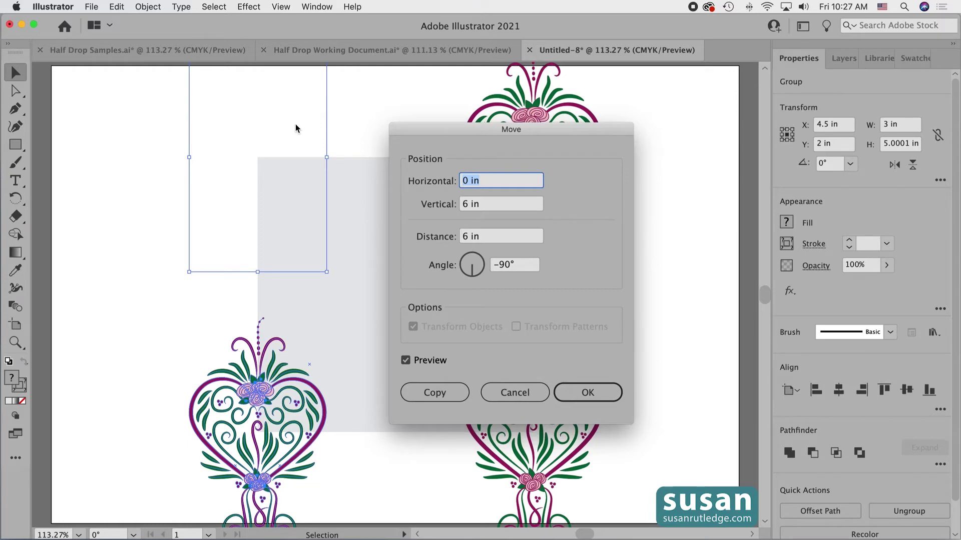
type("3")
key("Tab")
type("3")
left_click(435, 392)
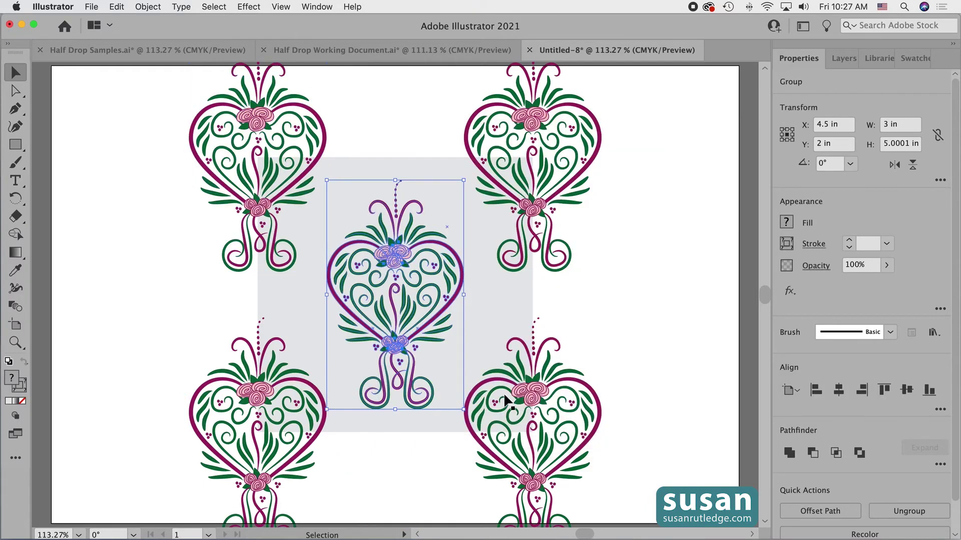
left_click(589, 303)
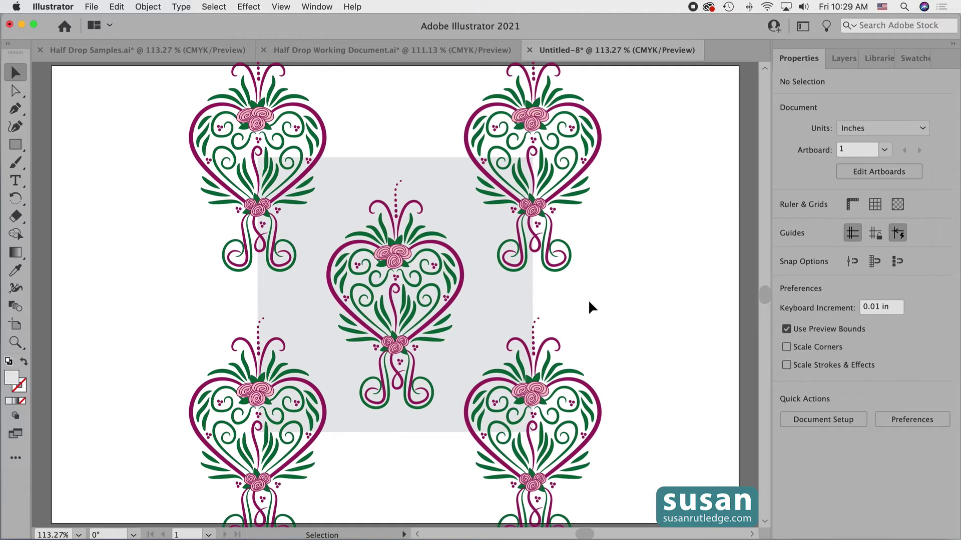
- Fill the background square with the green C=35 M=8 Y=57 K=0 swatch and lock it
left_click(442, 201)
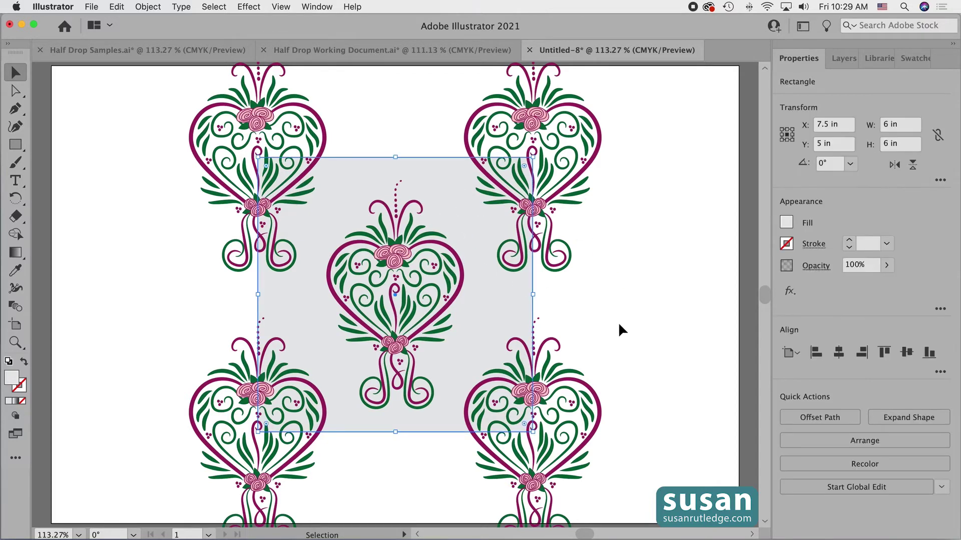
left_click(786, 224)
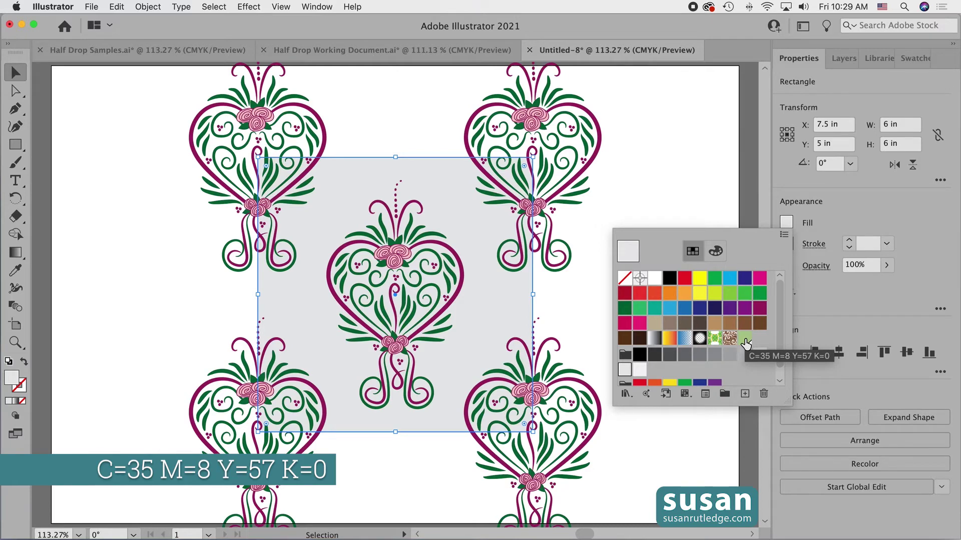
left_click(746, 345)
left_click(839, 89)
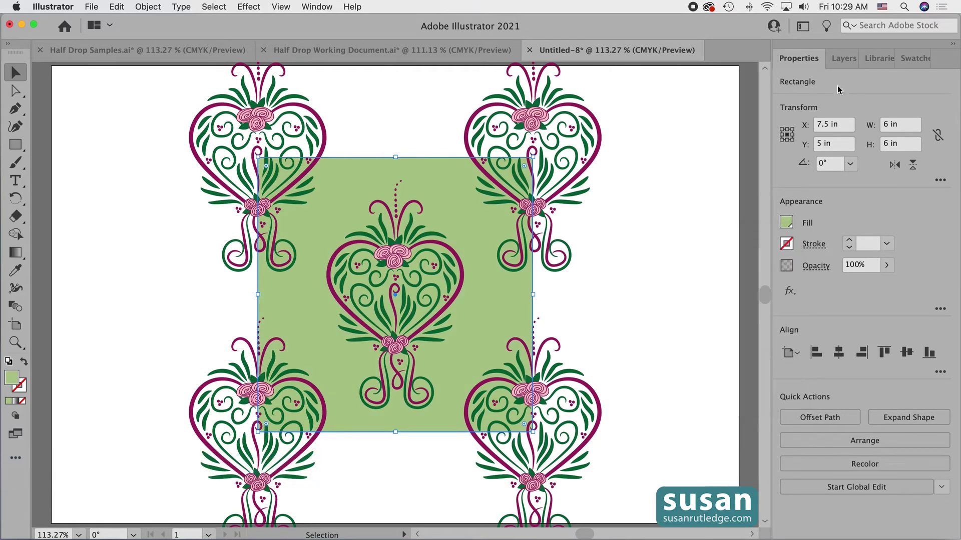
left_click(844, 58)
left_click(801, 176)
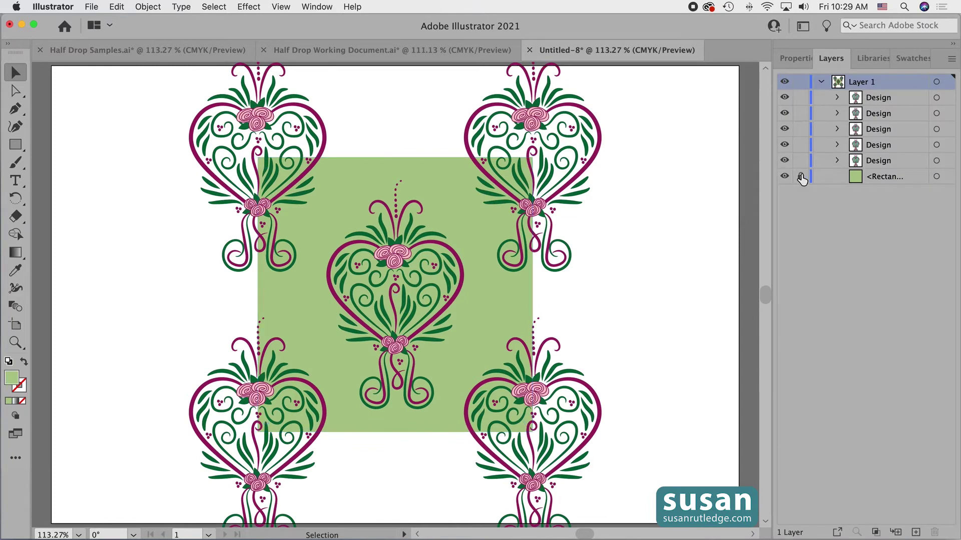
- Expand the appearance of all five heart motifs and outline their strokes
left_click_drag(129, 99, 623, 476)
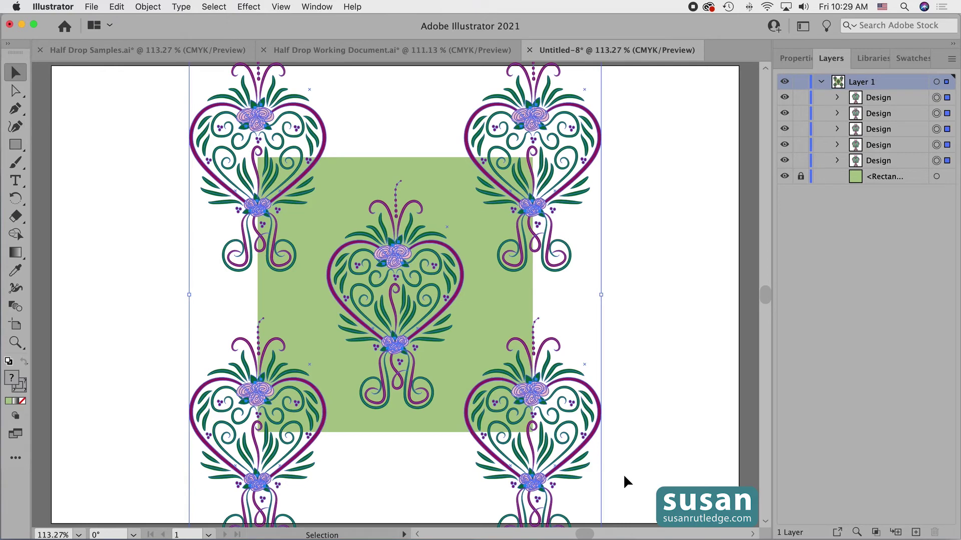
left_click(147, 7)
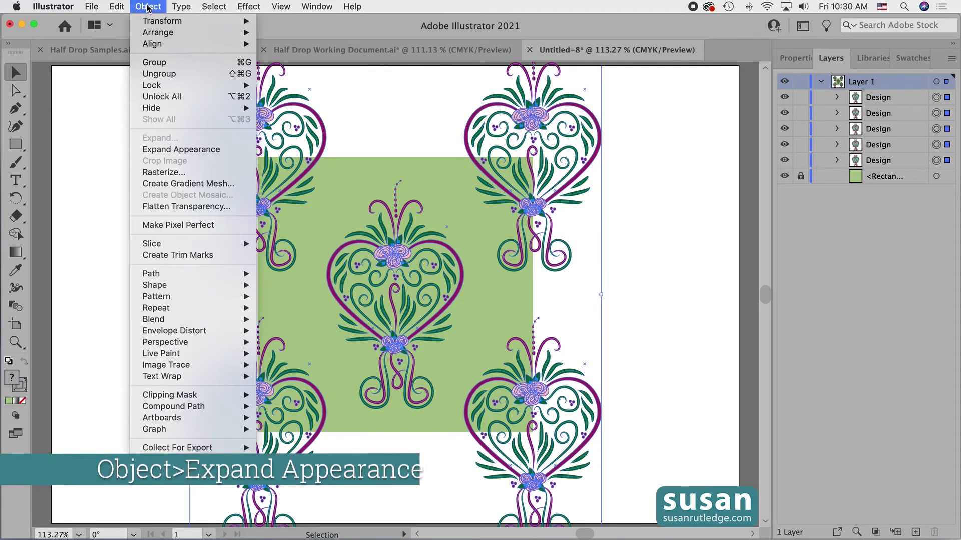
left_click(172, 150)
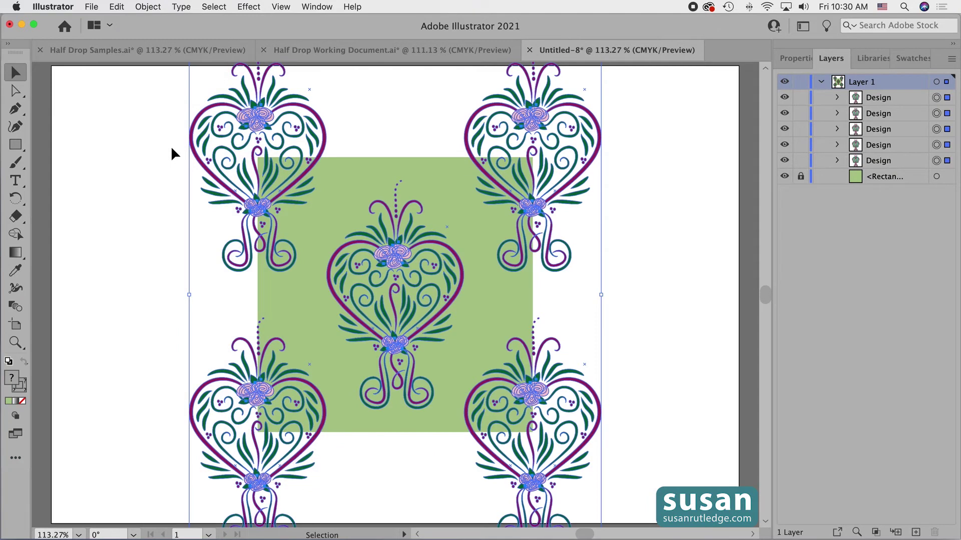
left_click(152, 7)
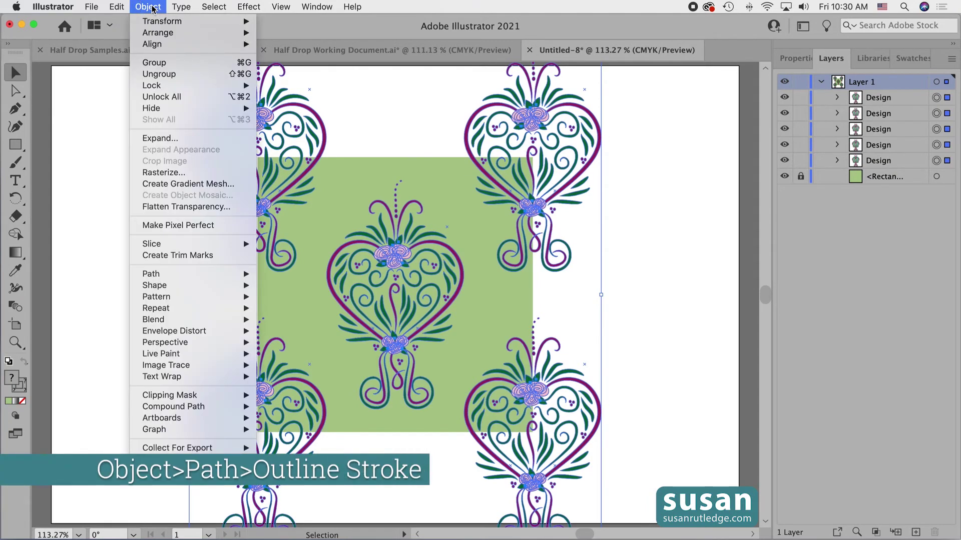
mouse_move(186, 274)
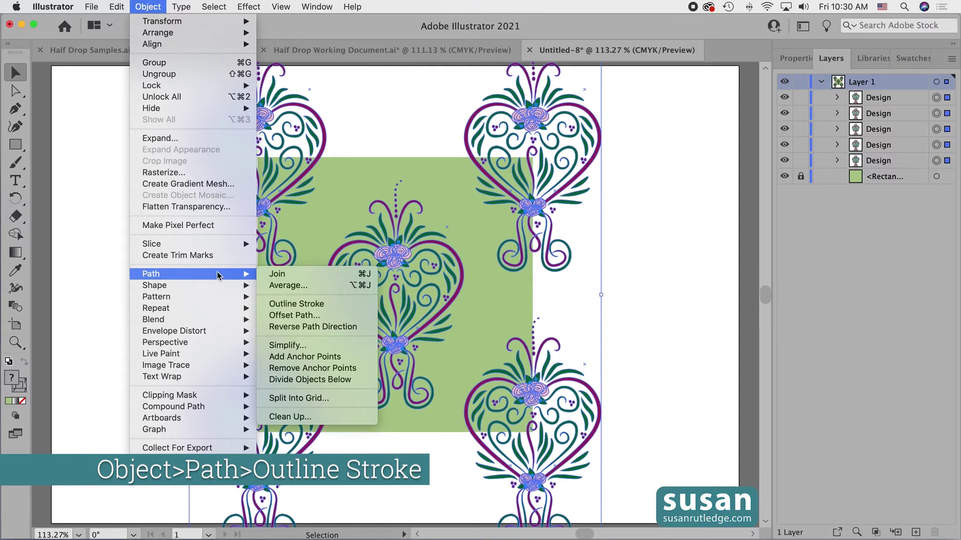
left_click(288, 304)
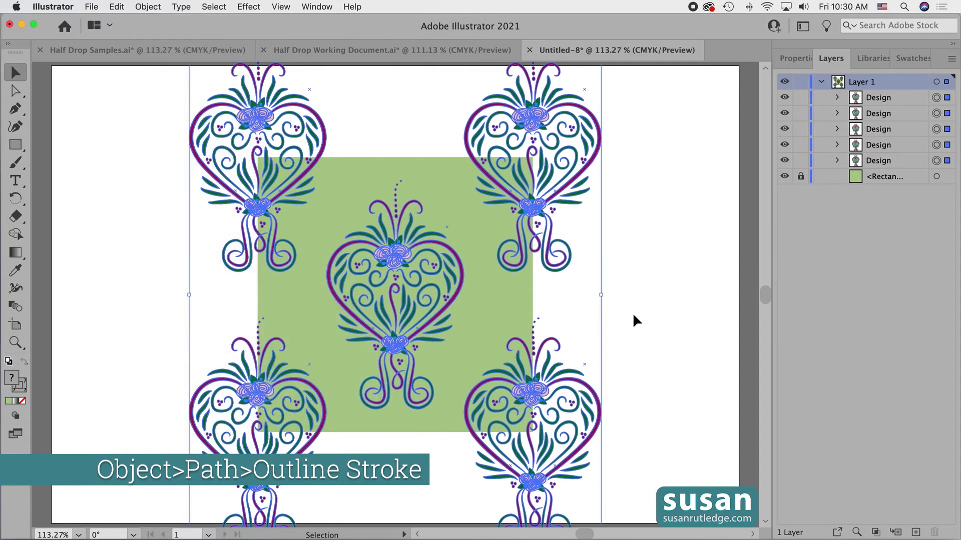
left_click(632, 272)
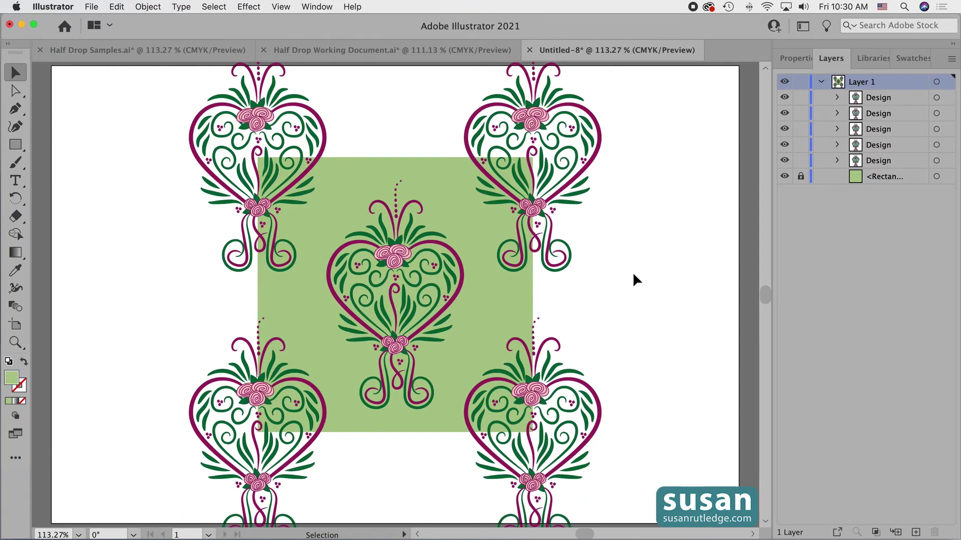
- Unlock the green square and paste a copy of it in place above the motifs
left_click(801, 176)
left_click(483, 298)
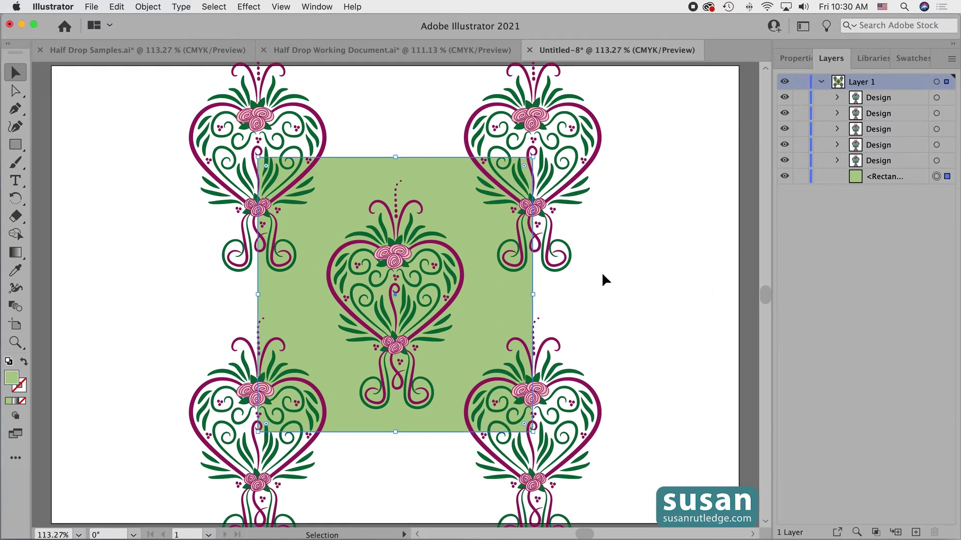
key("super+c")
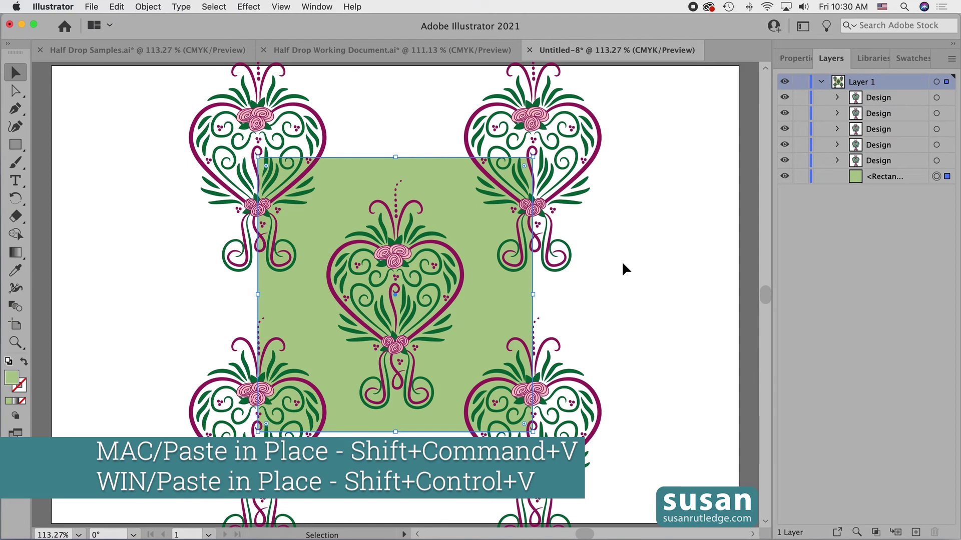
key("shift+super+v")
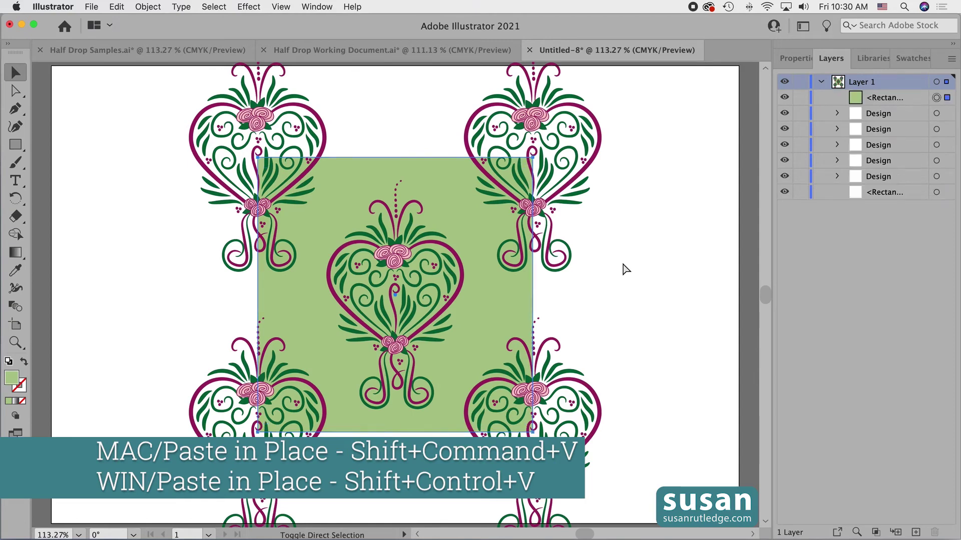
- Crop all the artwork to the top square with the Pathfinder Crop operation and group the resulting tile
left_click(795, 59)
left_click_drag(148, 106, 619, 442)
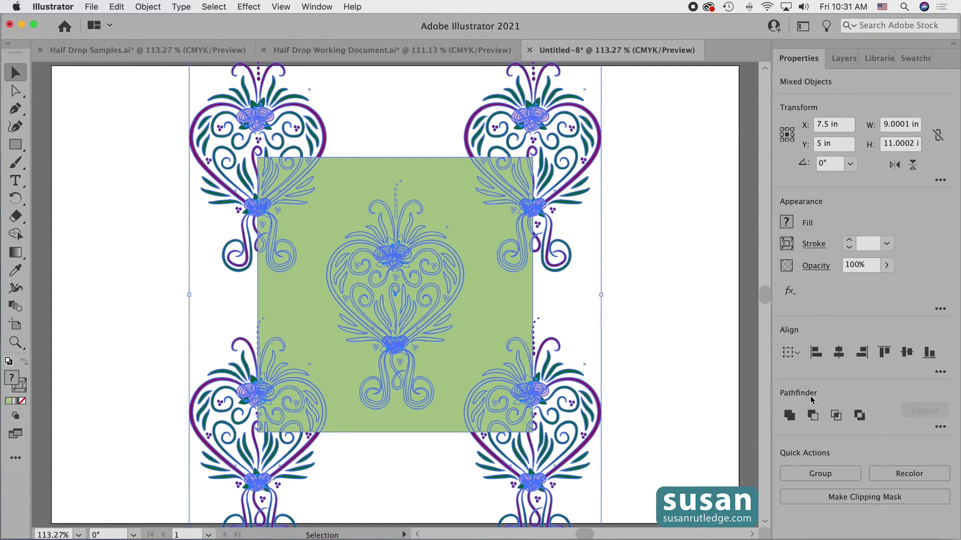
left_click(941, 427)
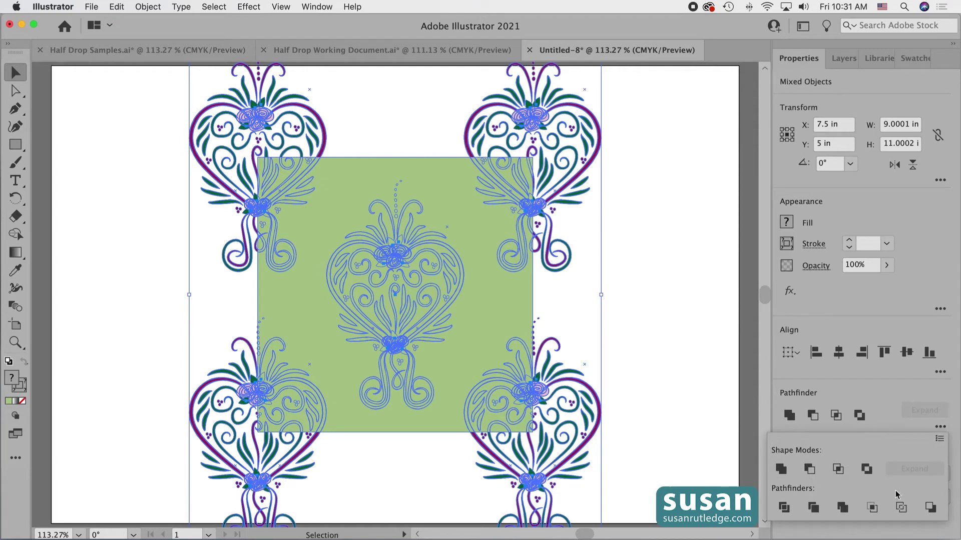
left_click(872, 508)
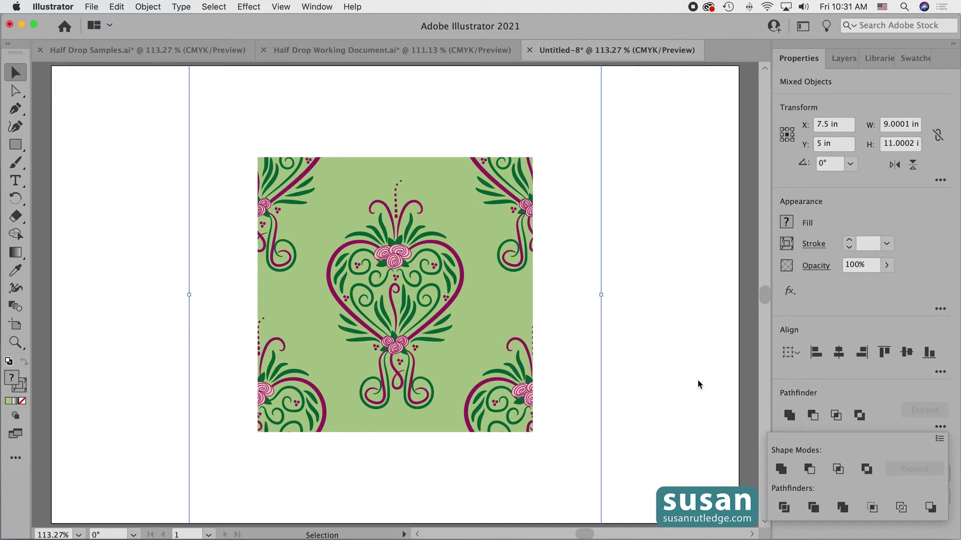
left_click_drag(244, 132, 574, 454)
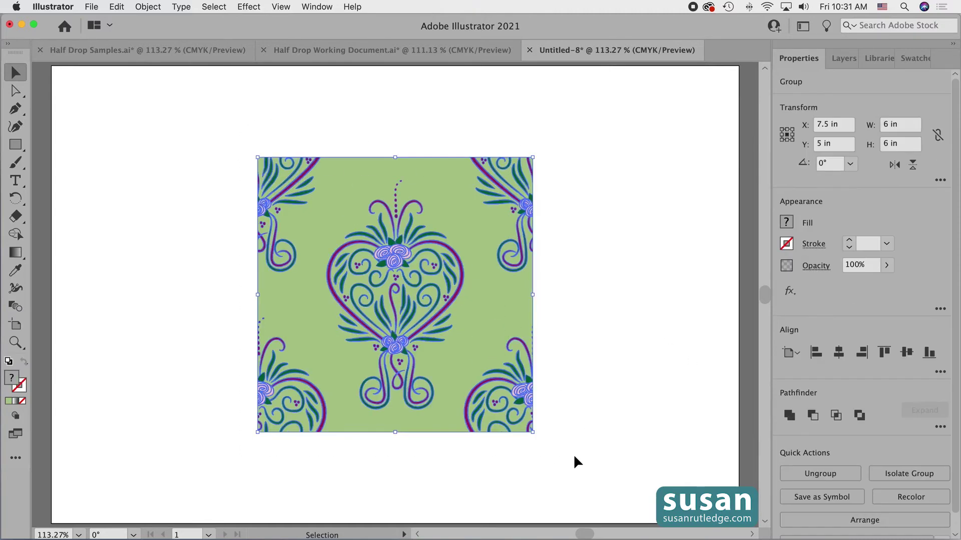
key("super+g")
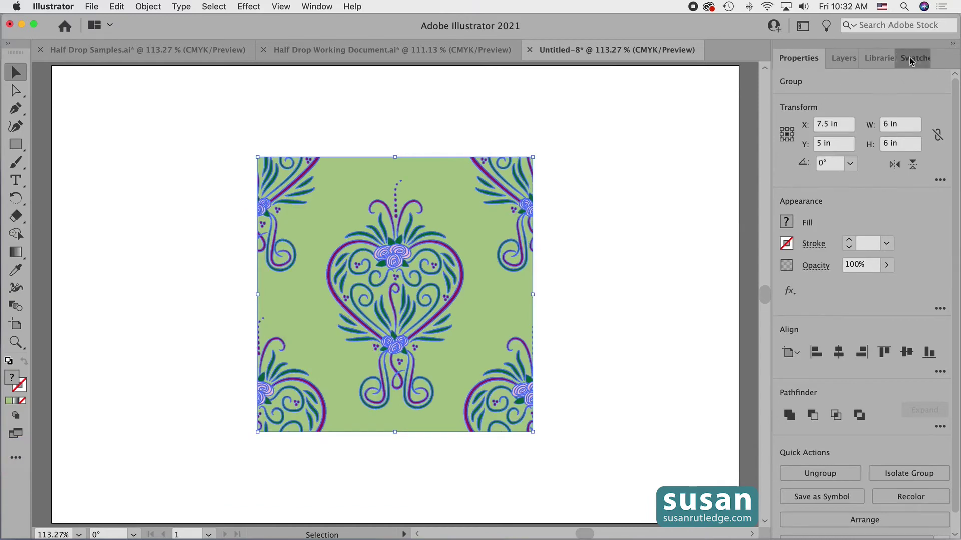
- Save the cropped heart tile as a new pattern swatch
left_click(910, 58)
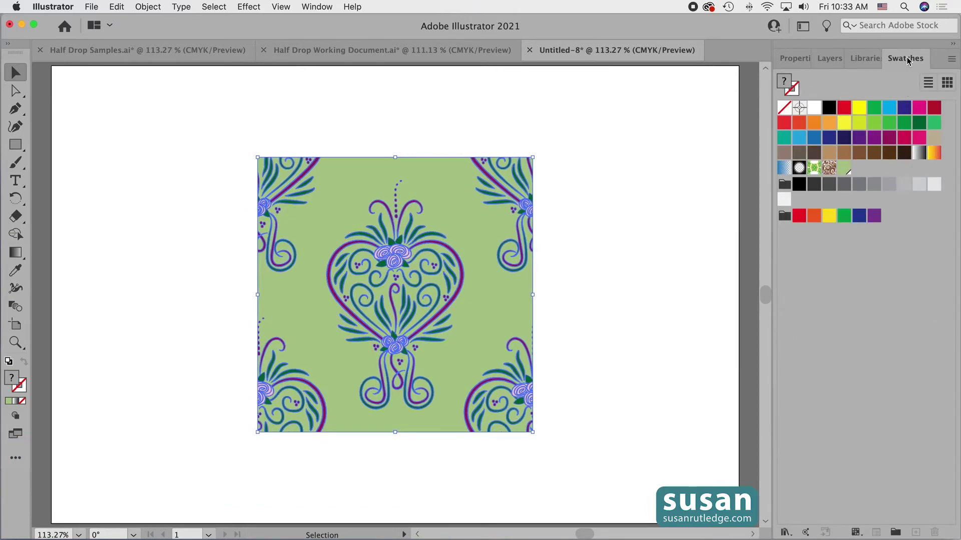
left_click(316, 7)
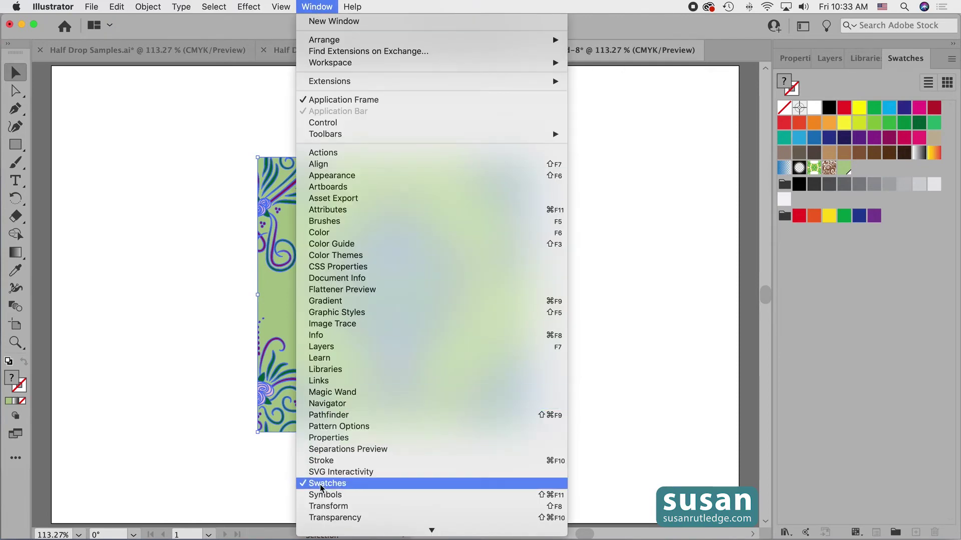
left_click(623, 340)
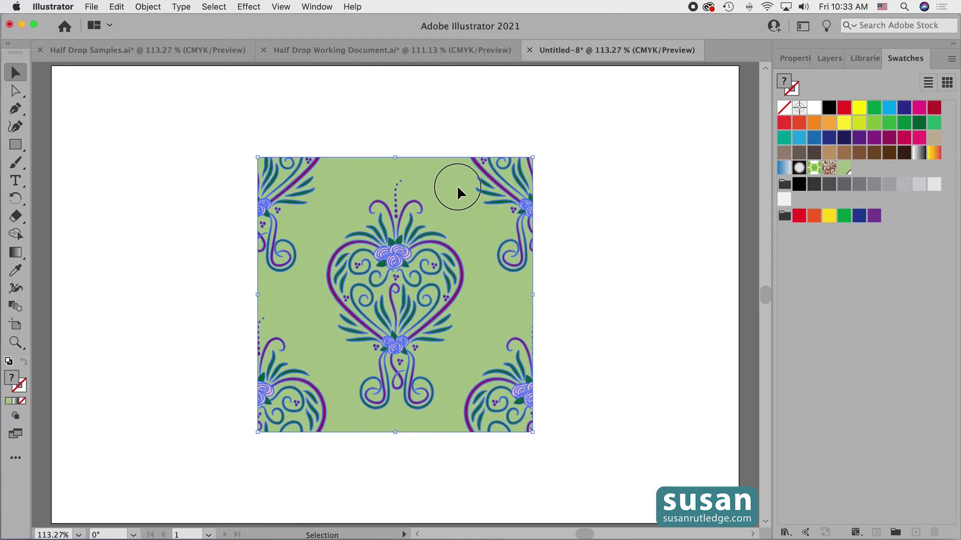
left_click_drag(457, 188, 862, 182)
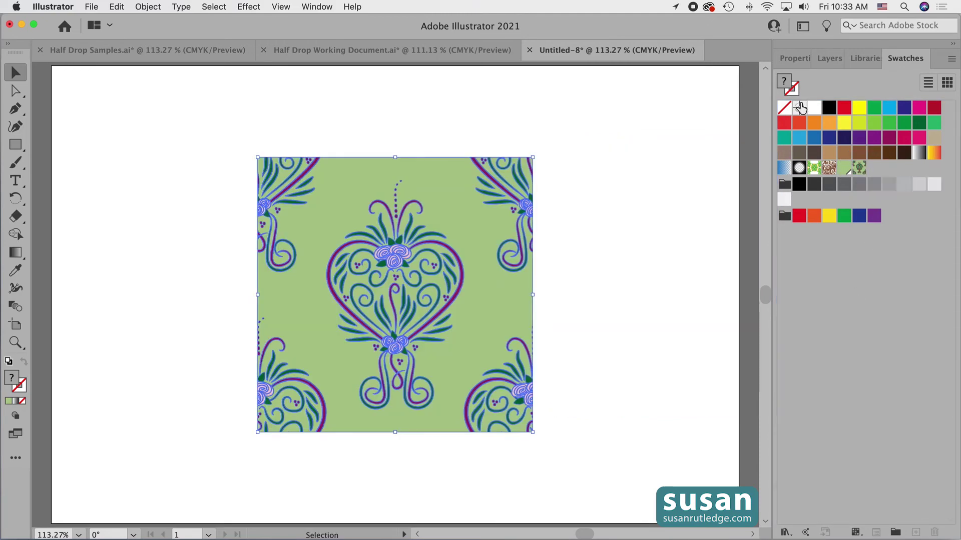
- Hide the tile group and draw a wide ellipse across most of the artboard, filled with the new heart pattern swatch
left_click(829, 59)
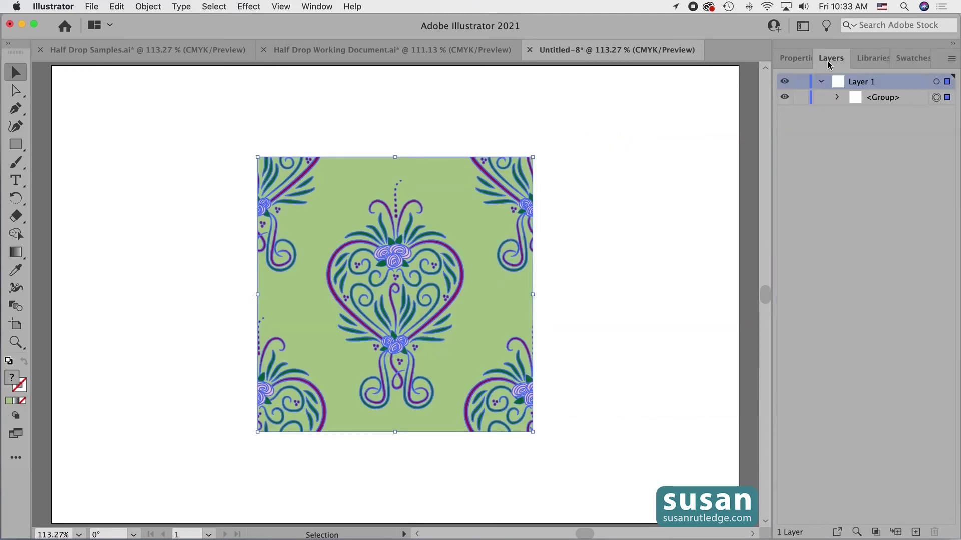
left_click(784, 97)
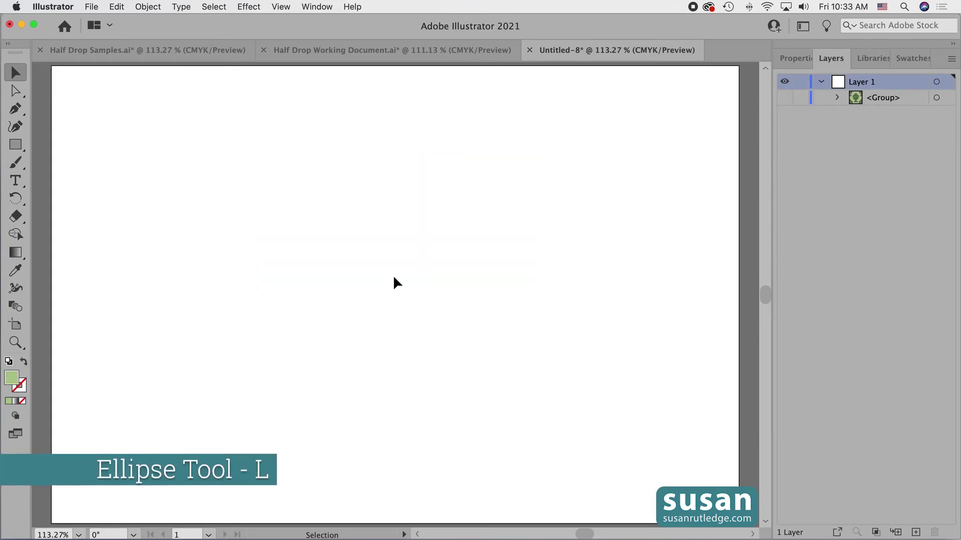
key("l")
left_click_drag(89, 121, 702, 458)
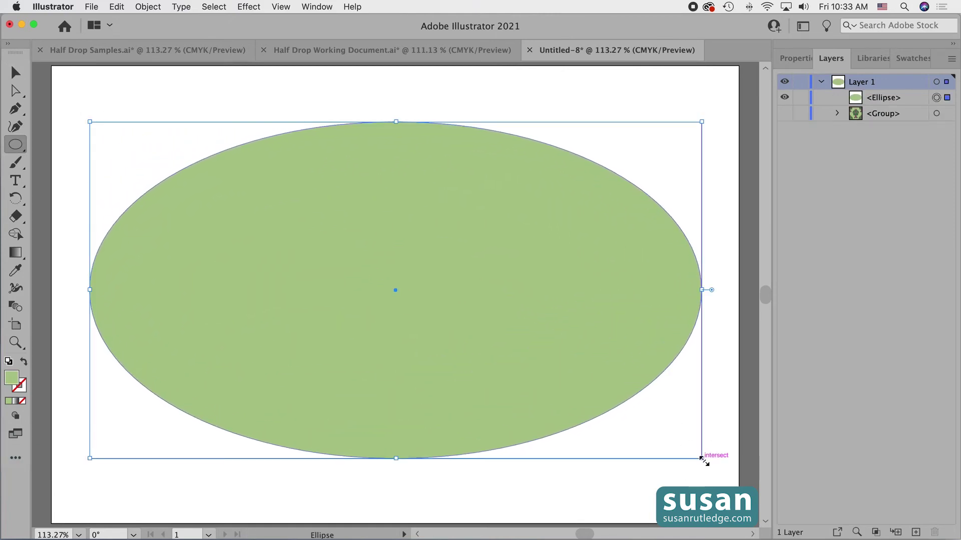
left_click(905, 58)
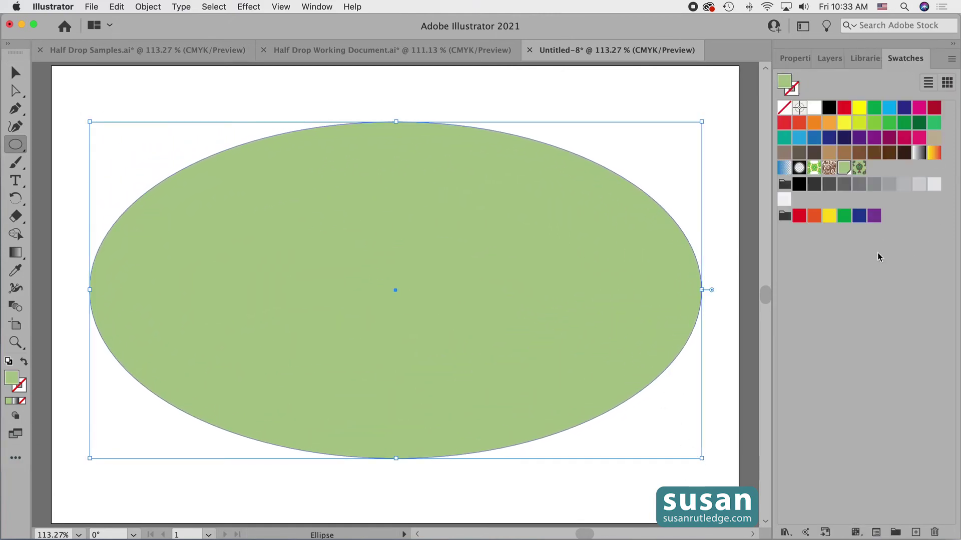
left_click(860, 168)
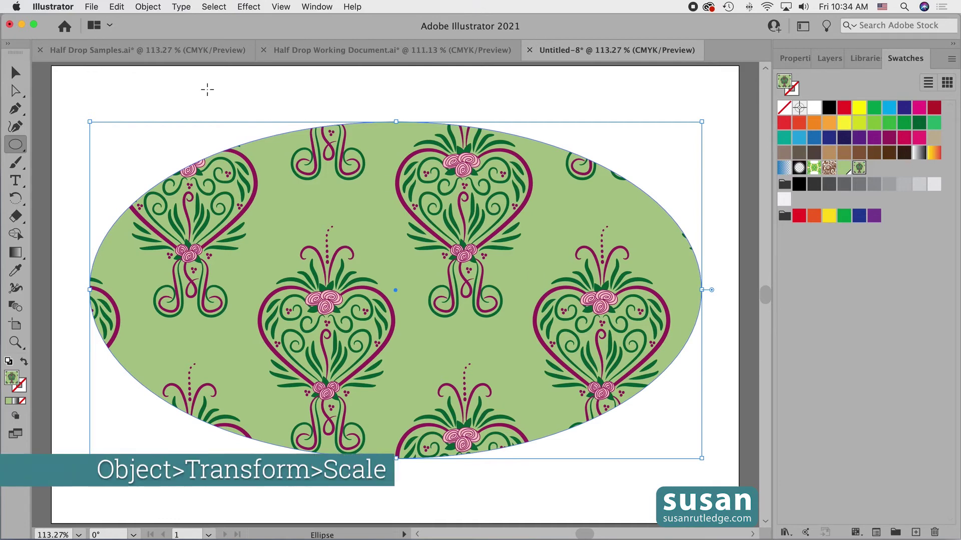
- Scale only the pattern inside the ellipse uniformly to 59%, without transforming the object, and deselect the ellipse
left_click(144, 7)
mouse_move(149, 22)
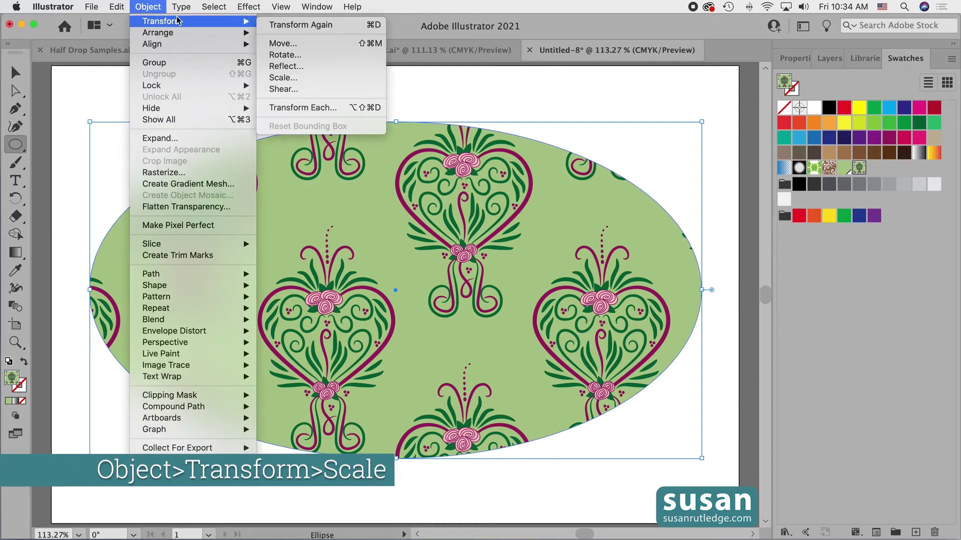
left_click(283, 77)
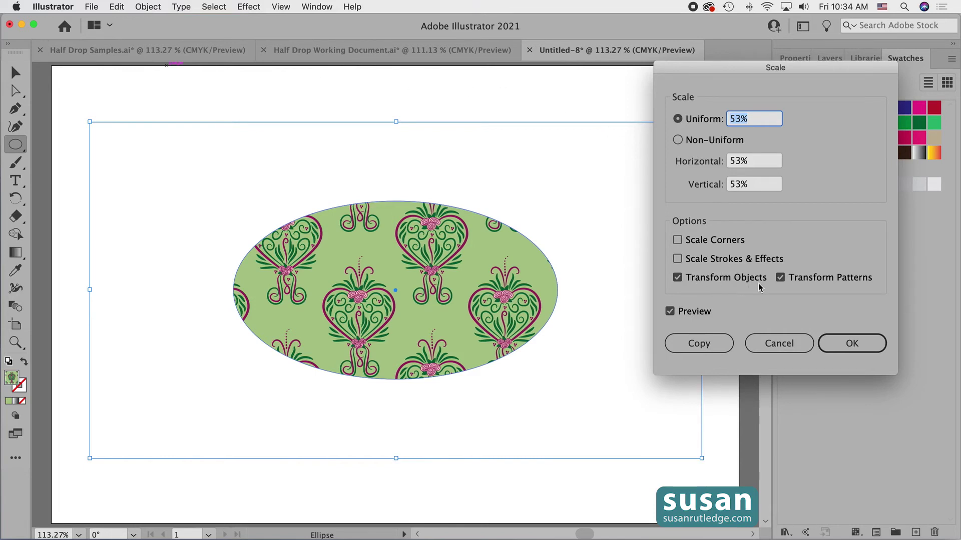
left_click(678, 279)
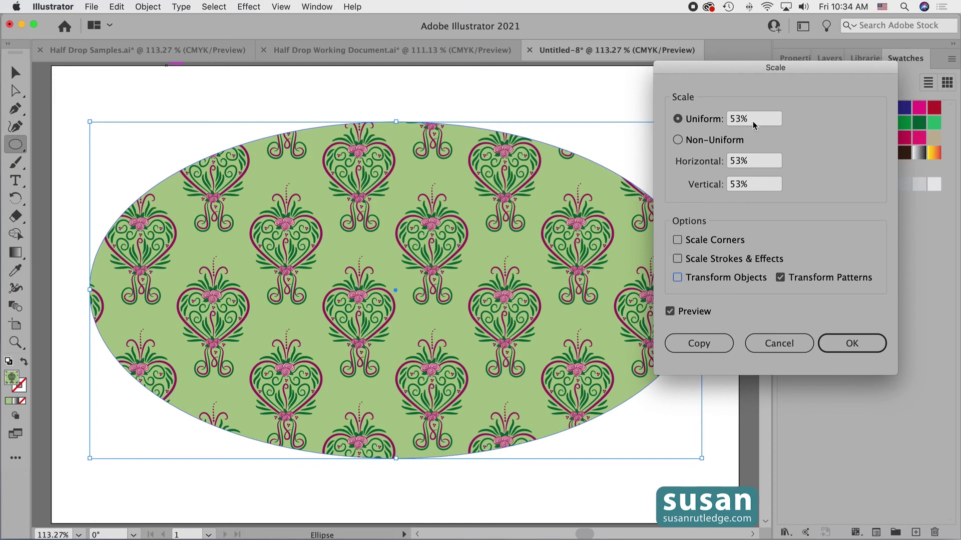
scroll(755, 125, "down", 4)
scroll(754, 125, "up", 6)
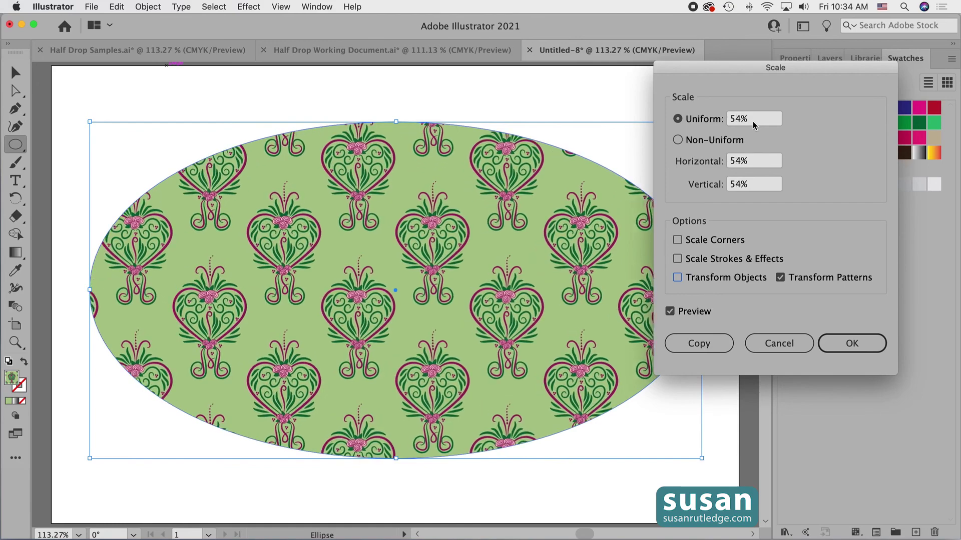
scroll(755, 126, "down", 7)
scroll(754, 125, "up", 7)
scroll(754, 125, "up", 10)
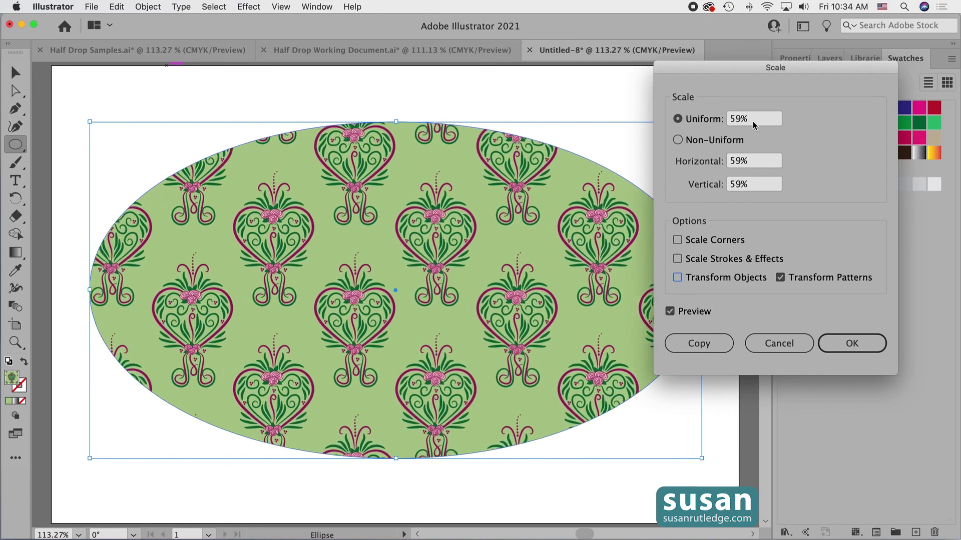
scroll(755, 125, "down", 6)
left_click(852, 344)
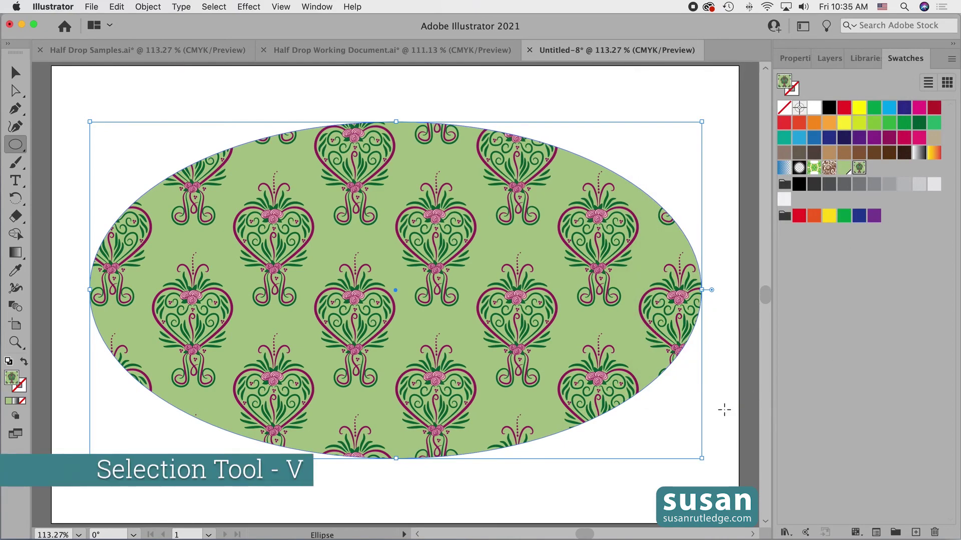
key("v")
left_click(719, 393)
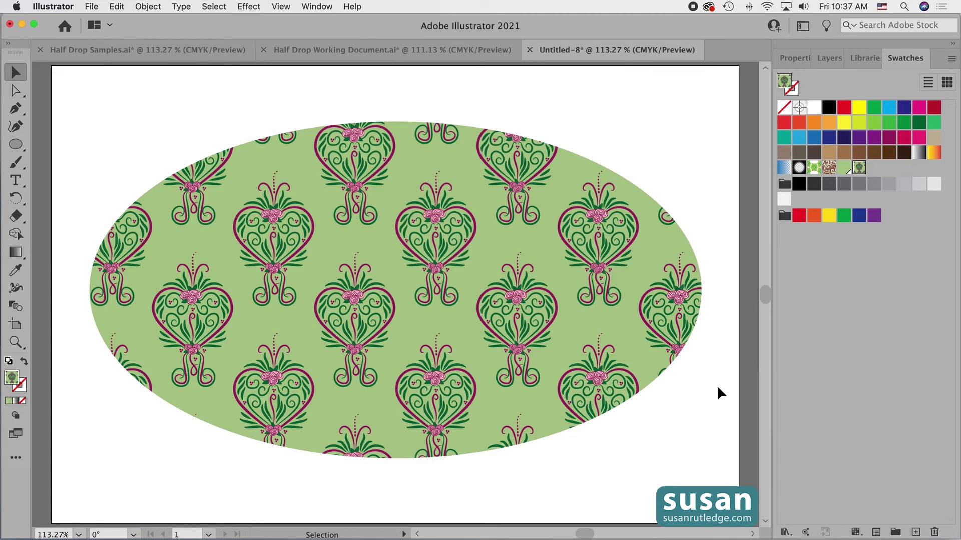
- Save the document's swatches as a library named Green Half Drop Heart Pattern in the Swatches folder
left_click(785, 534)
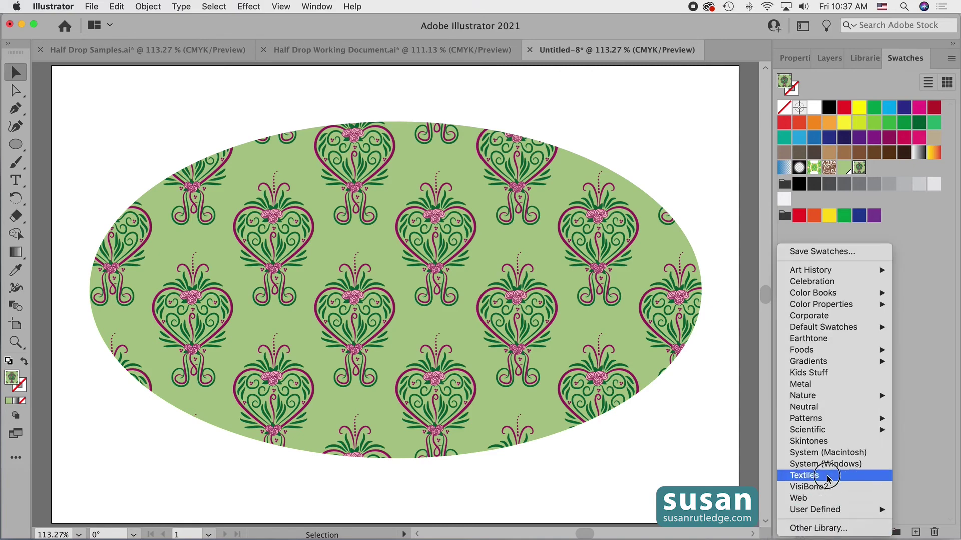
left_click(821, 252)
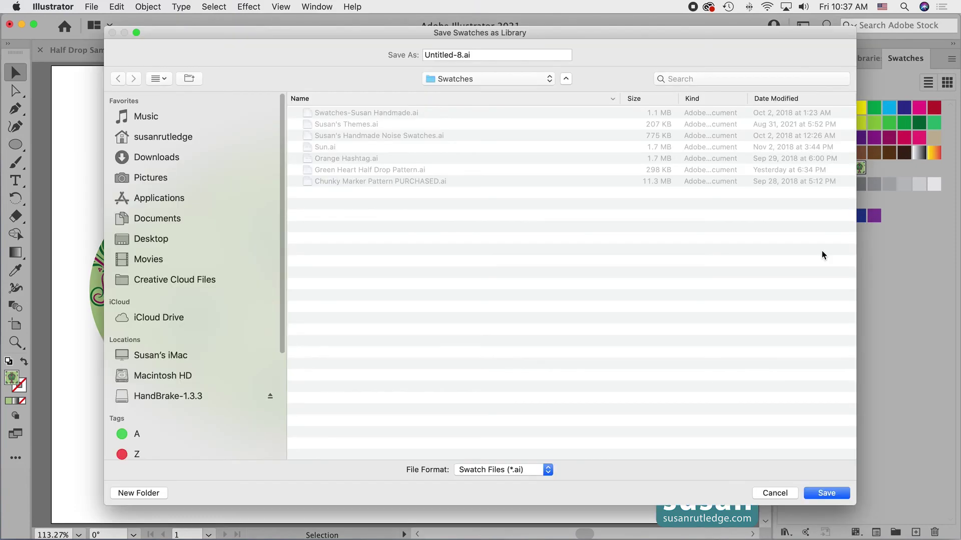
left_click_drag(461, 55, 415, 55)
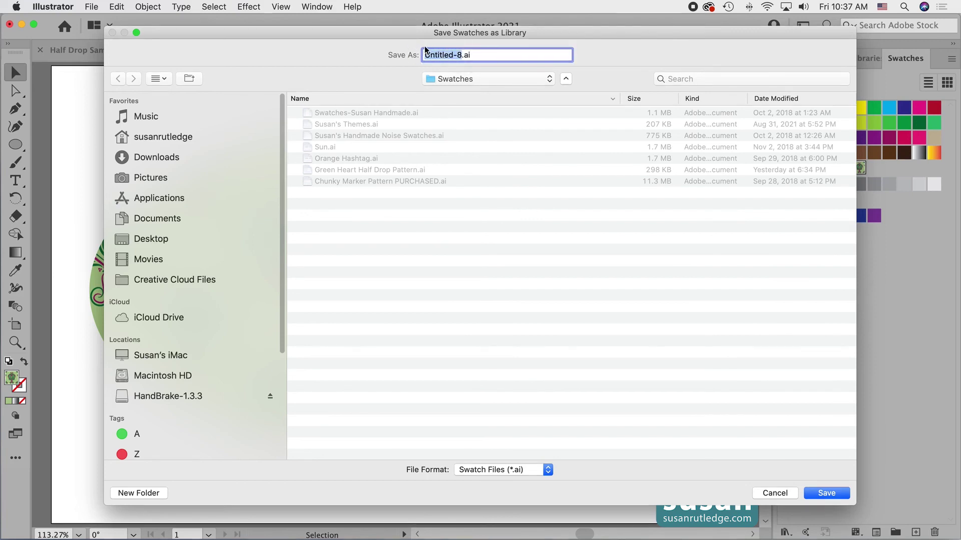
type("Green Half Drop Heart Pattern")
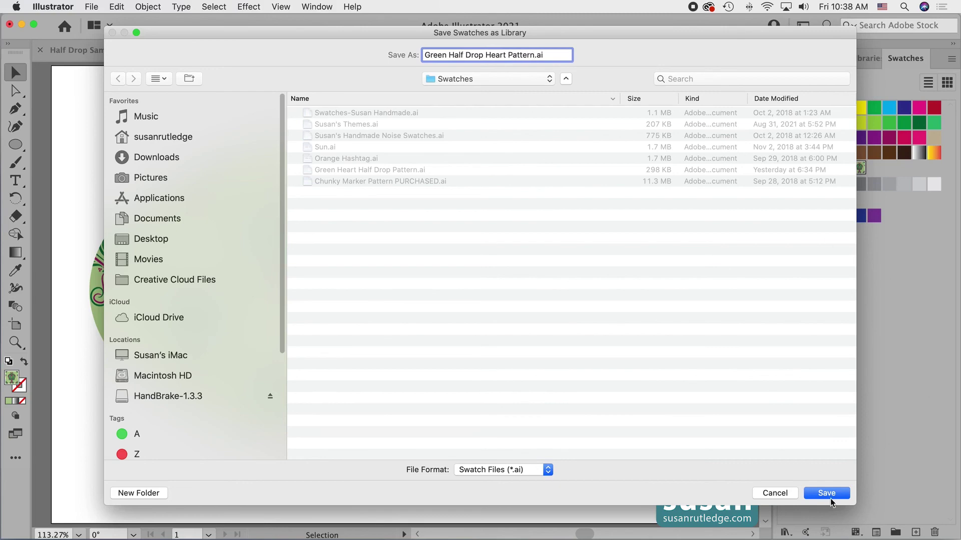
left_click(828, 494)
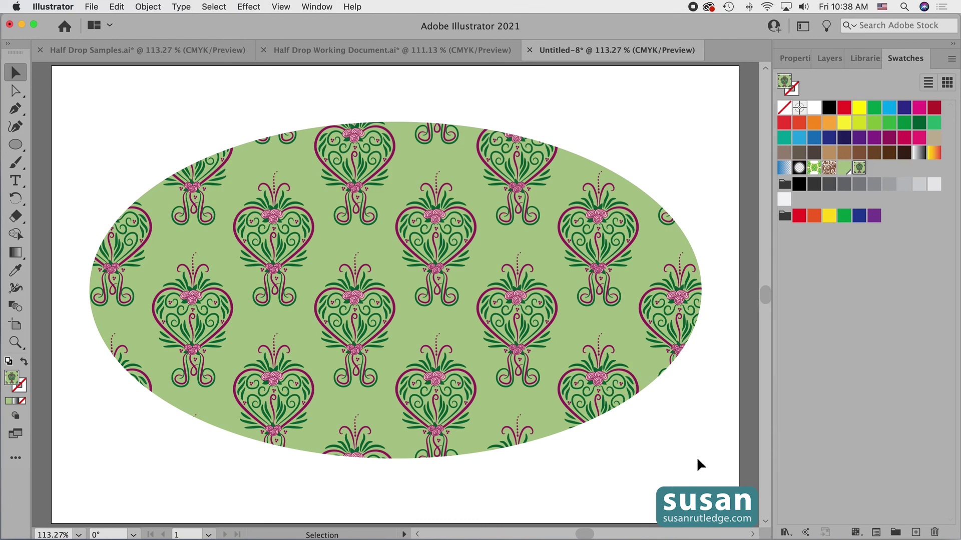
- Create a new 15 x 10 in print document from the recent presets
left_click(90, 6)
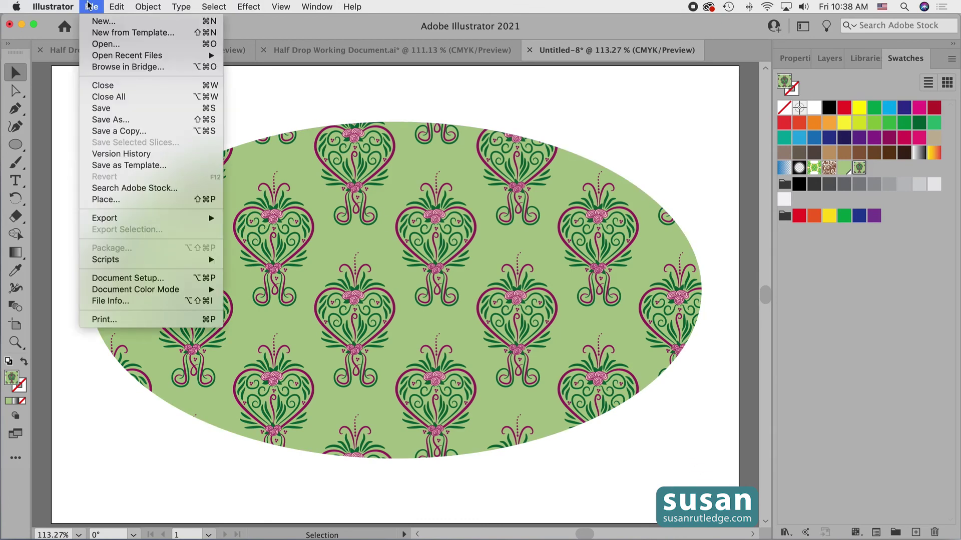
left_click(102, 21)
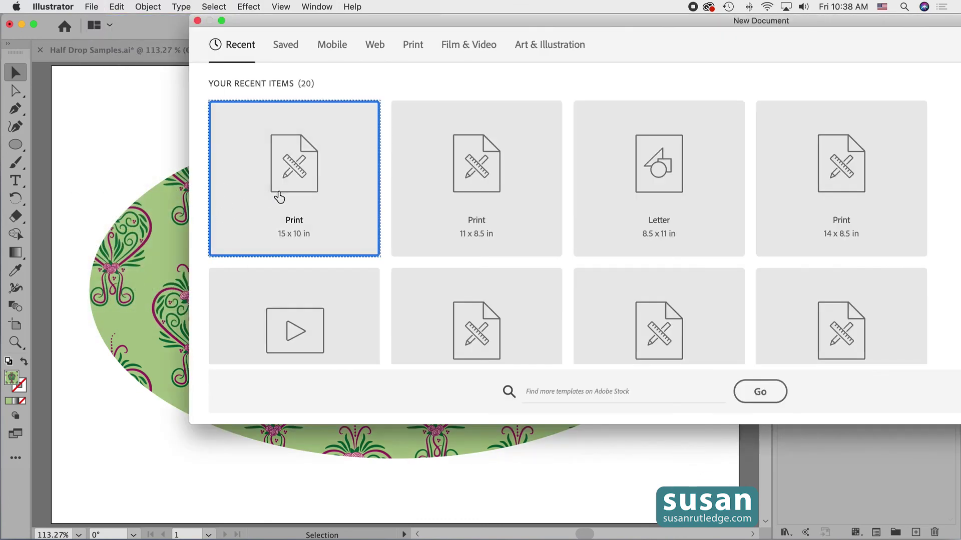
double_click(279, 195)
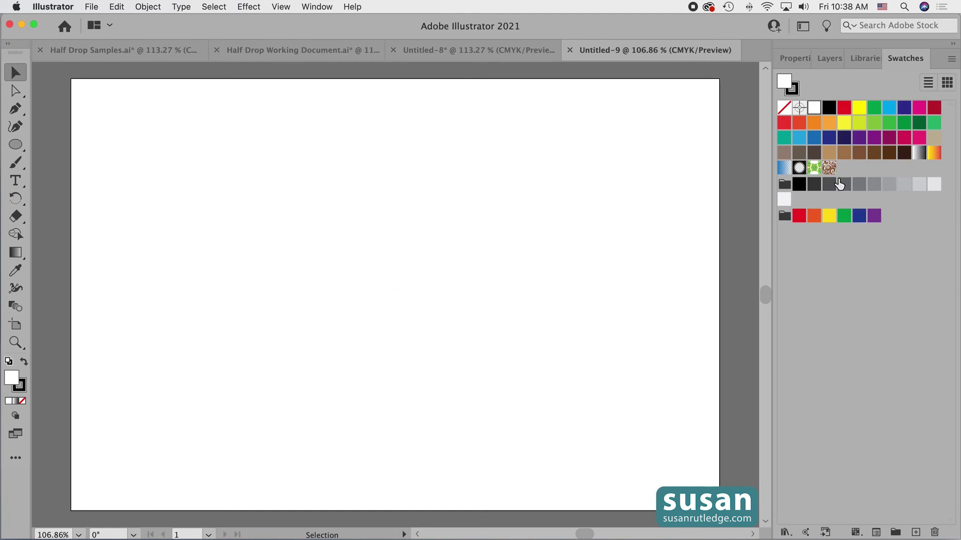
- Open the user-defined Green Half Drop Heart Pattern library, check it for the heart pattern swatch and close the library
left_click(784, 533)
mouse_move(791, 510)
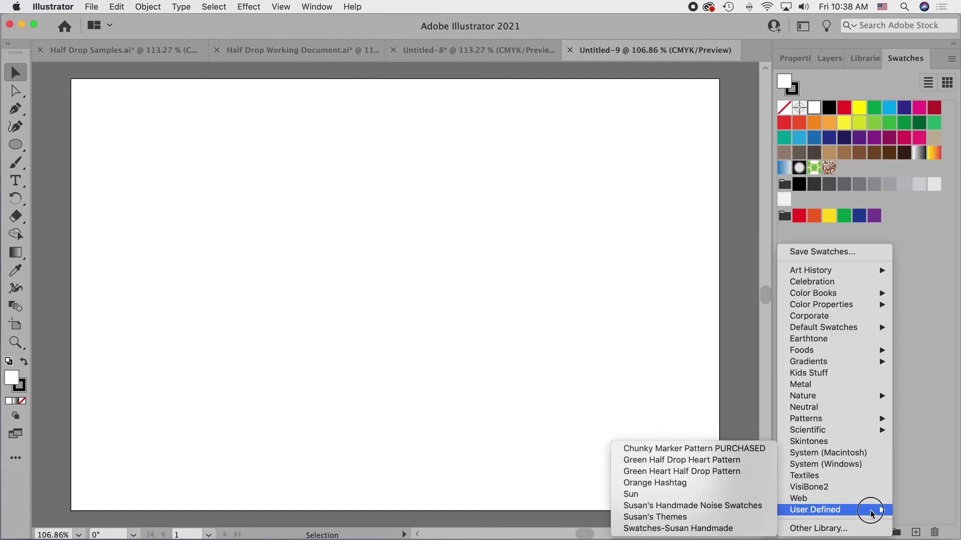
left_click(702, 466)
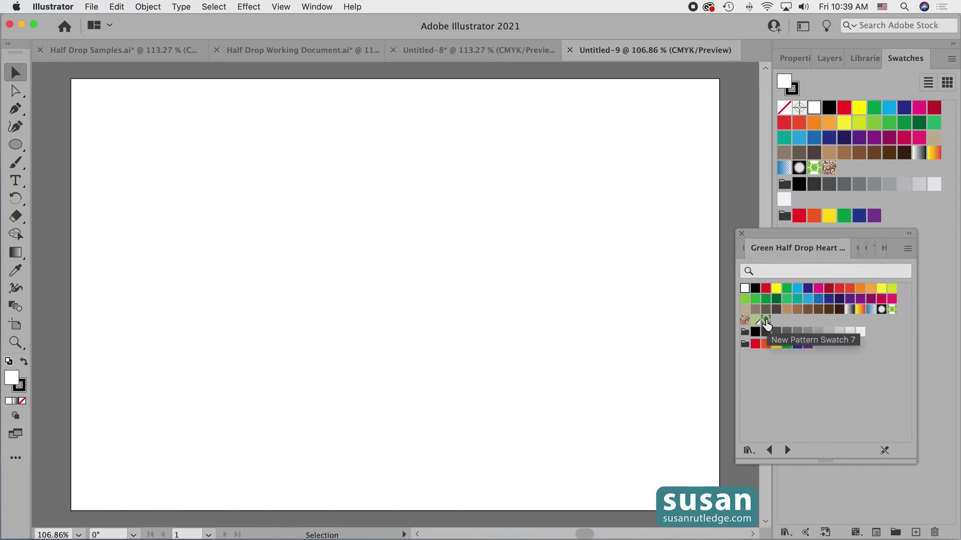
left_click(742, 234)
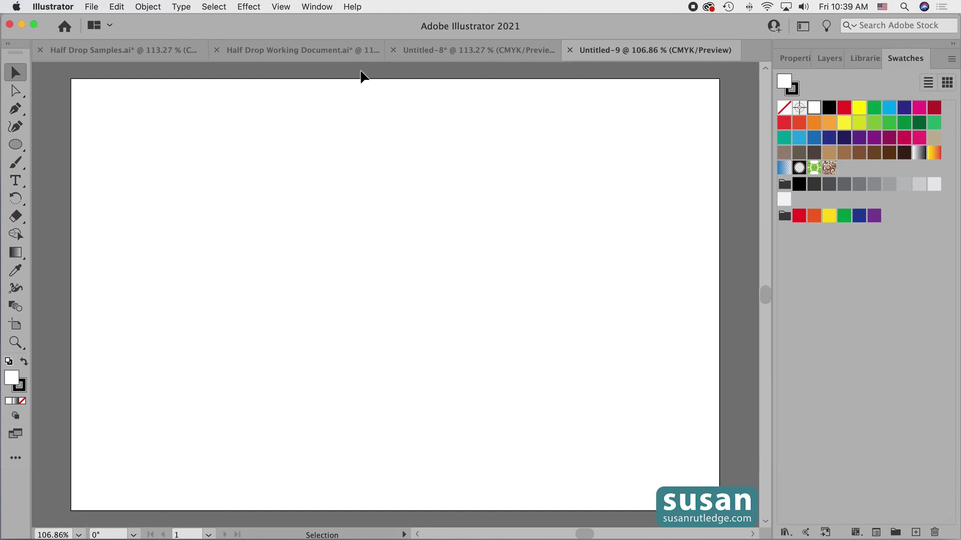